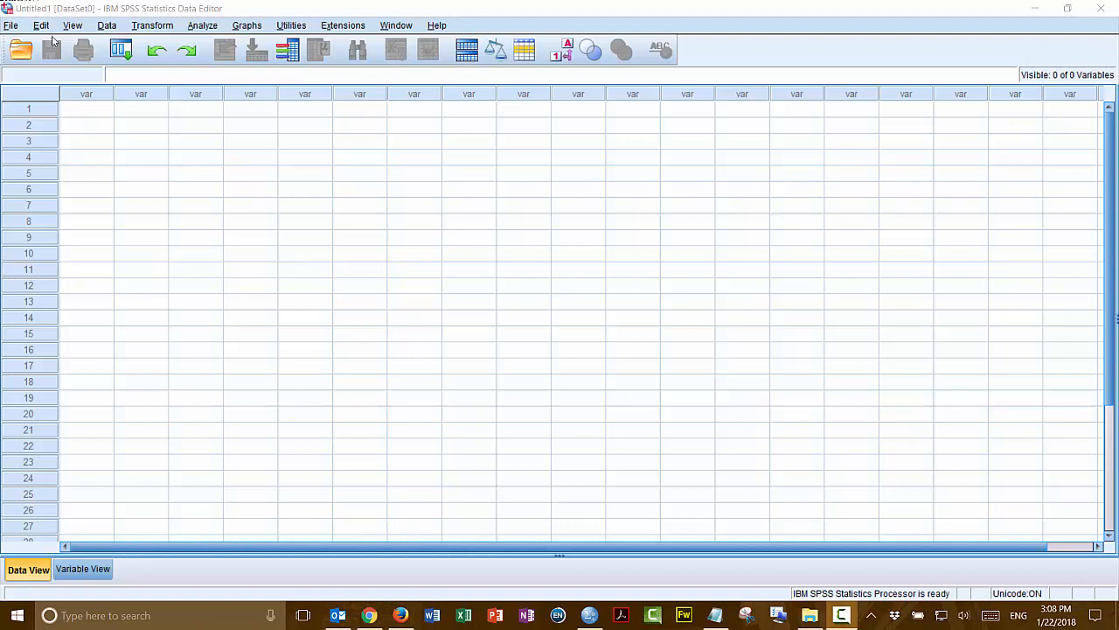
# Step: Open the Excel workbook Sample GraphMaker Data.xlsx from the GraphMaker Data folder as a data source
pyautogui.click(13, 24)
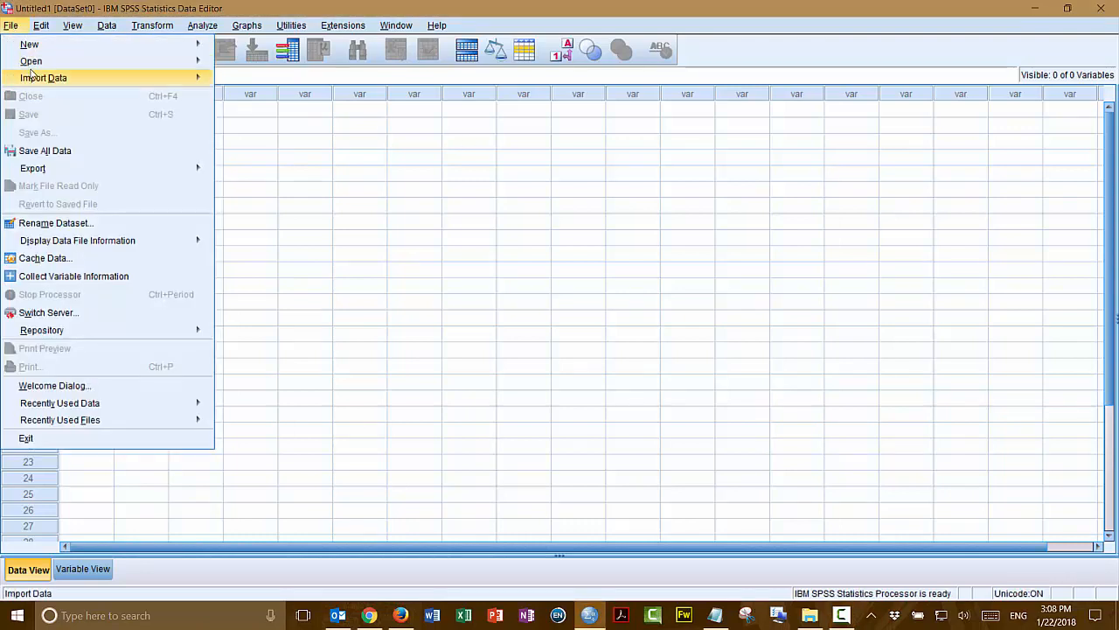
pyautogui.moveTo(35, 63)
pyautogui.click(242, 68)
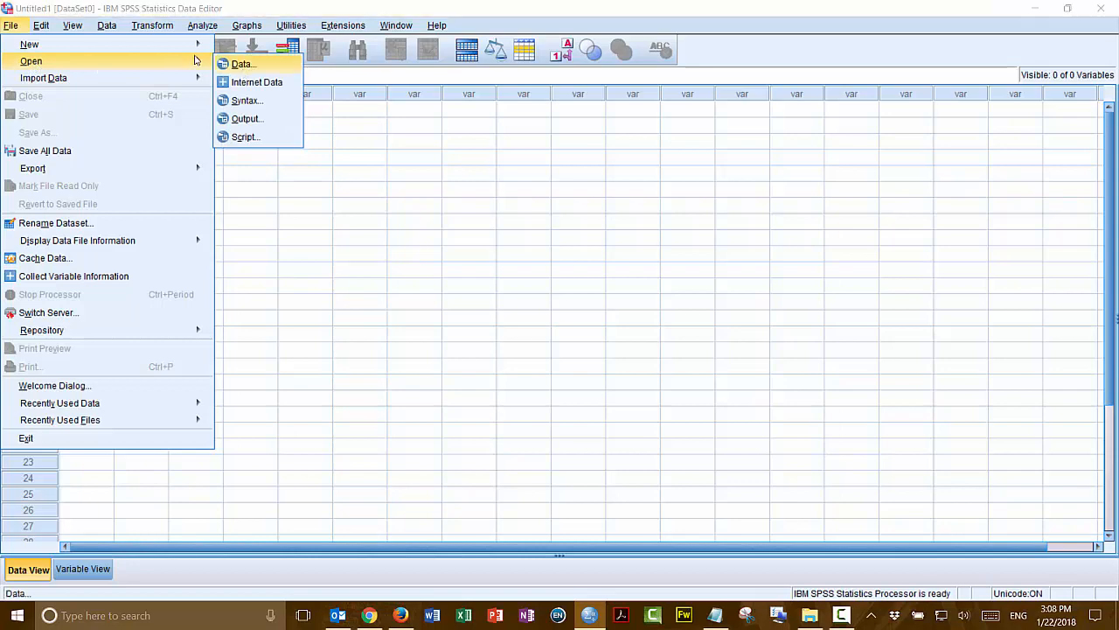
pyautogui.moveTo(741, 249); pyautogui.dragTo(559, 140)
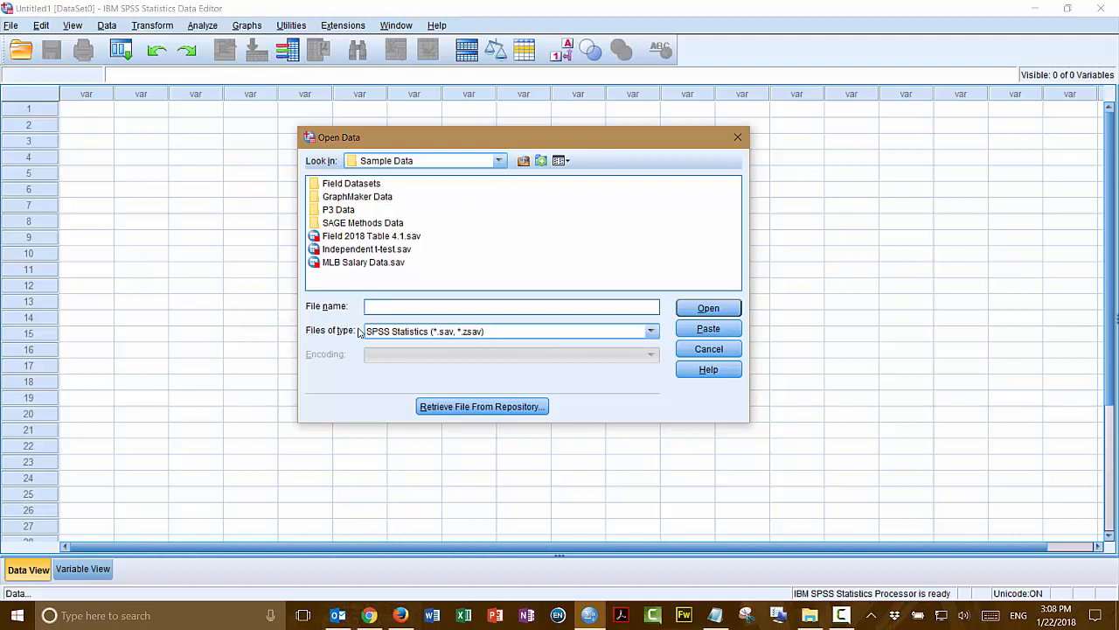
pyautogui.click(654, 332)
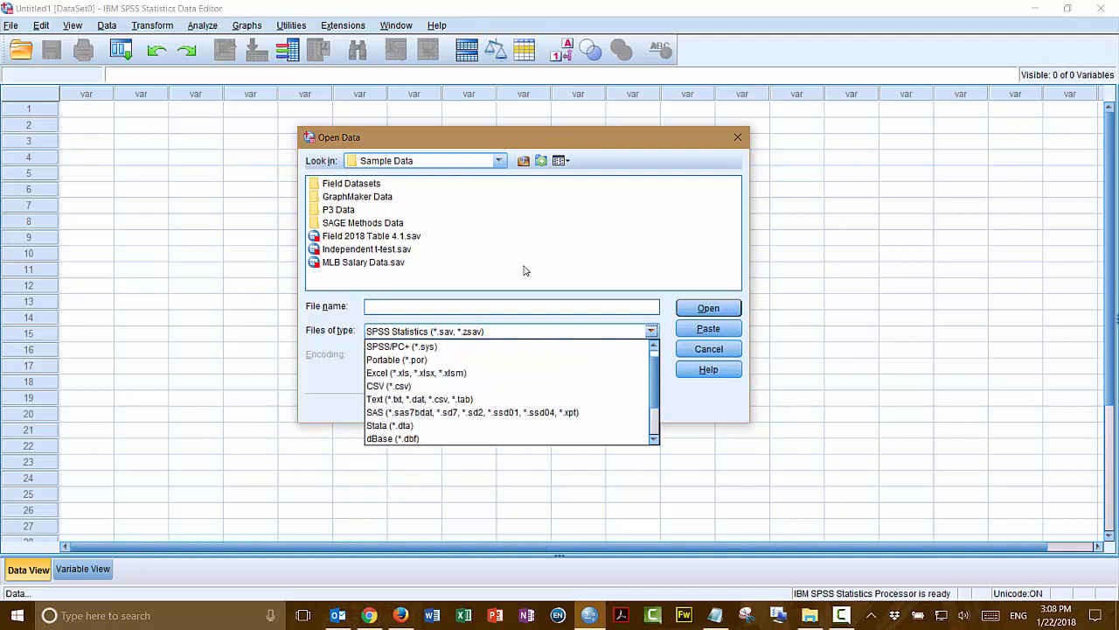
pyautogui.click(577, 378)
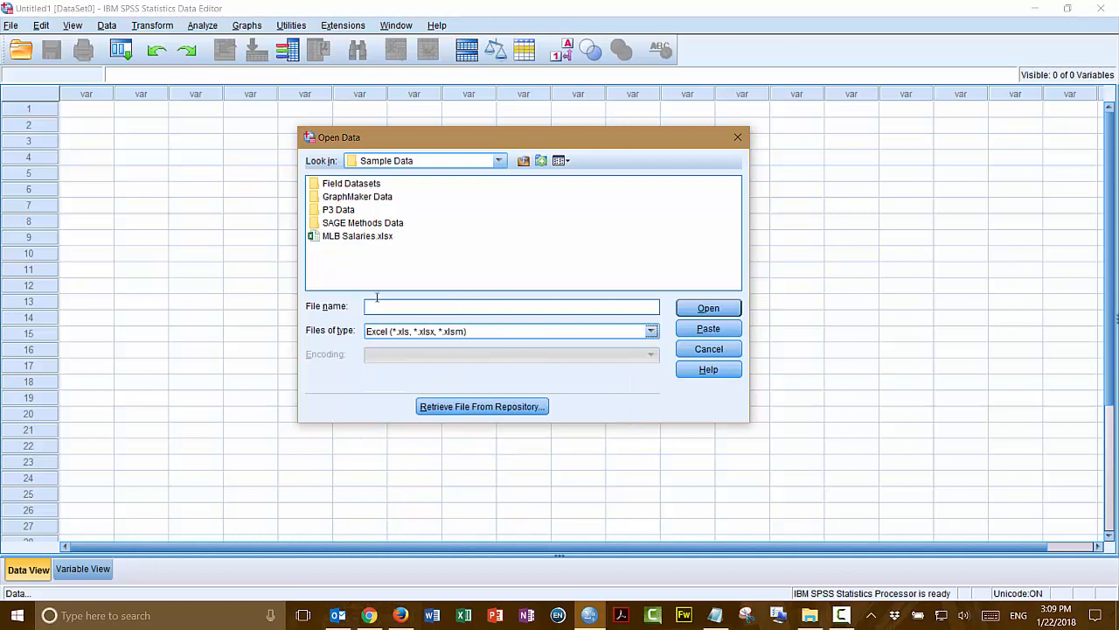
pyautogui.doubleClick(360, 197)
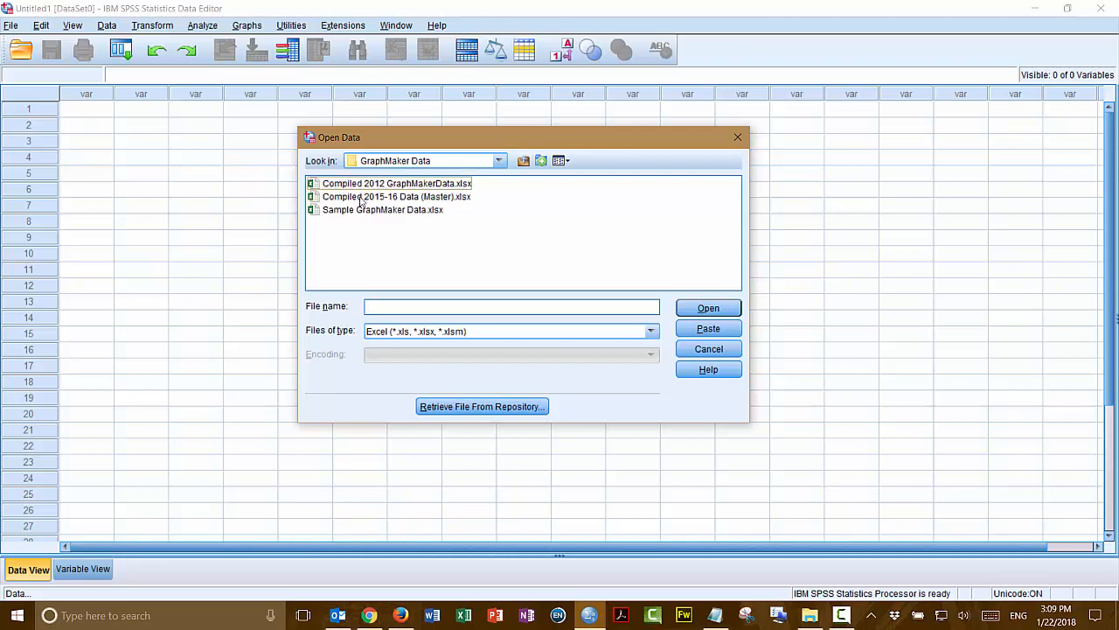
pyautogui.click(376, 211)
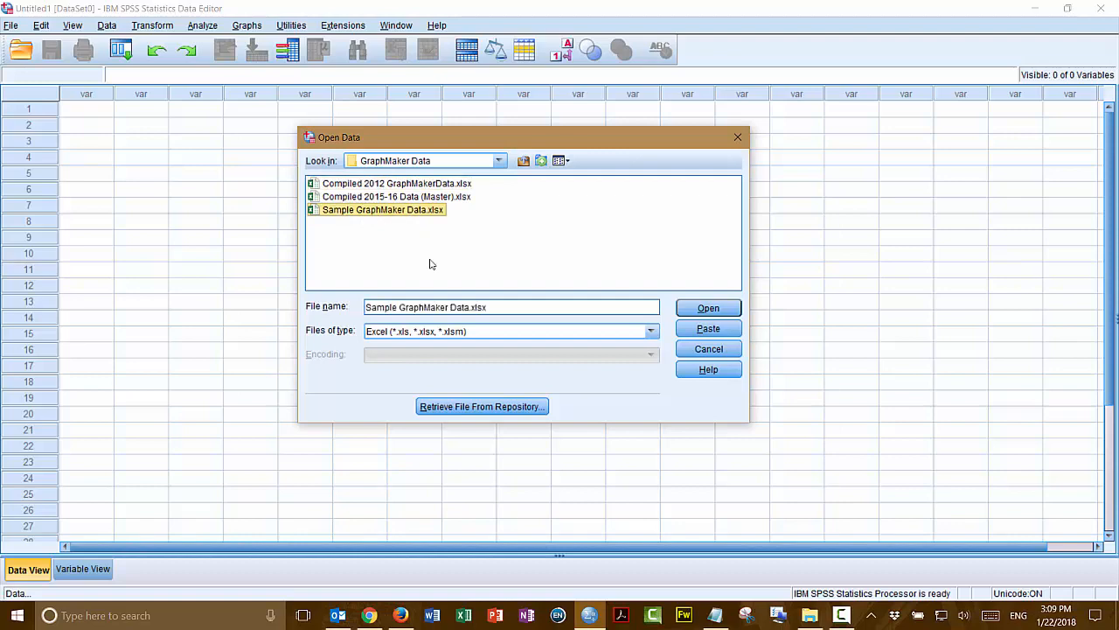
pyautogui.click(708, 307)
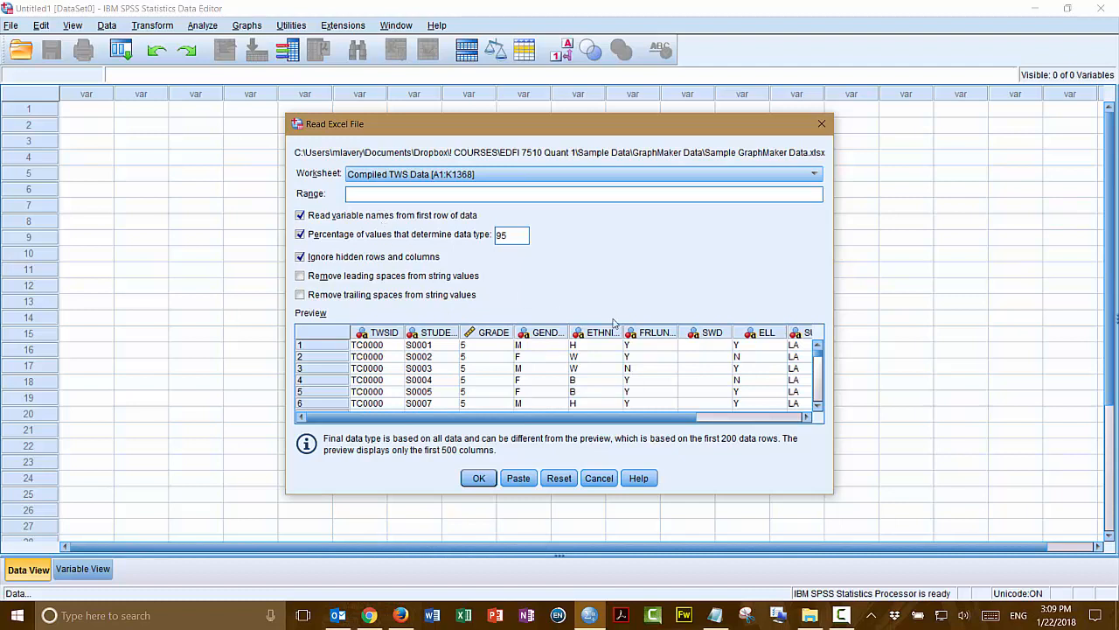
# Step: Check the preview's rows and columns, then import the Compiled TWS Data worksheet with variable names read from the first row
pyautogui.scroll(-10, 614, 367)
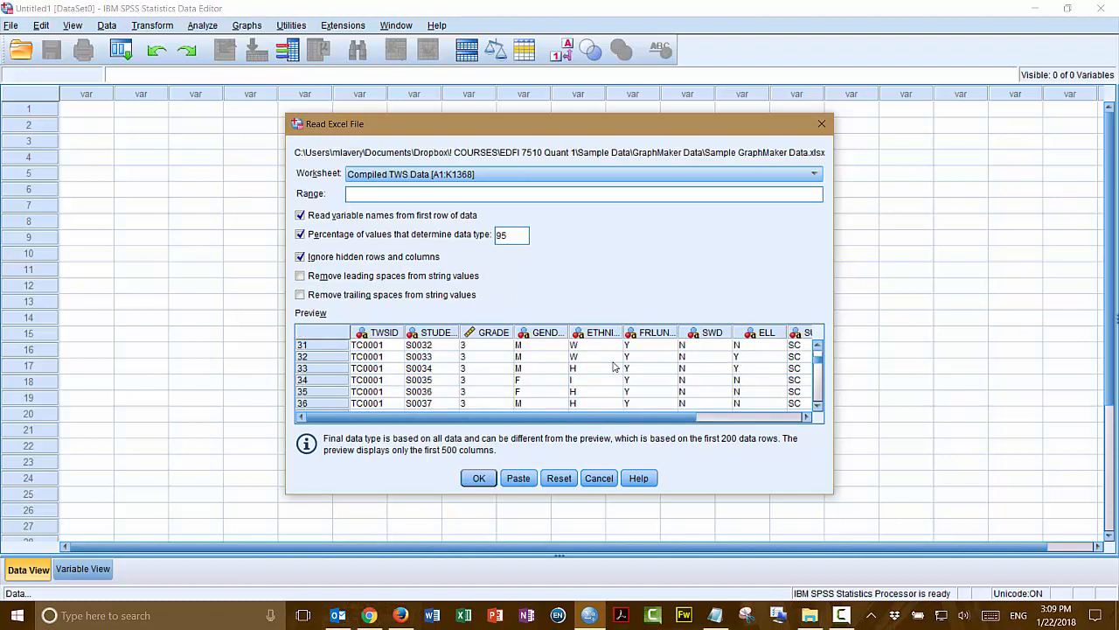
pyautogui.scroll(-20, 614, 367)
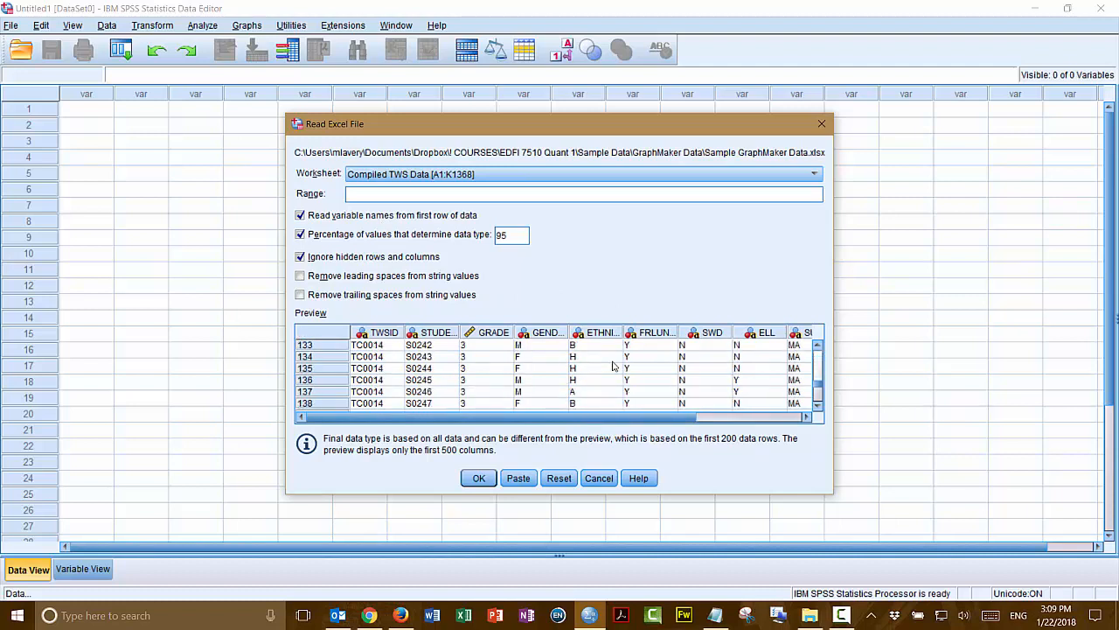
pyautogui.scroll(19, 614, 367)
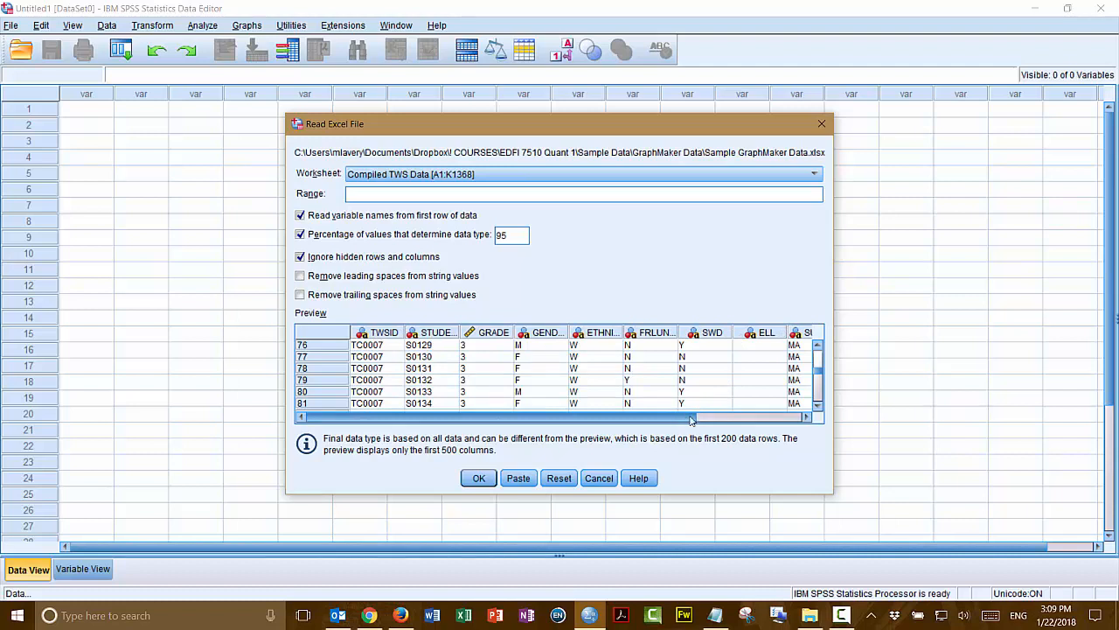
pyautogui.moveTo(691, 417); pyautogui.dragTo(793, 413)
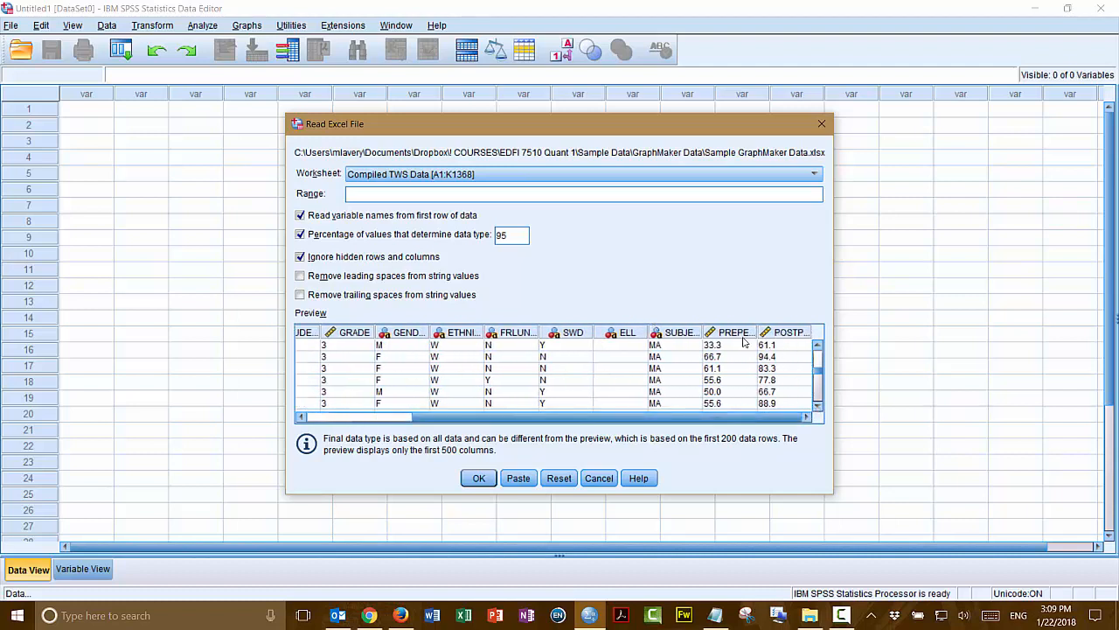
pyautogui.moveTo(733, 423); pyautogui.dragTo(575, 420)
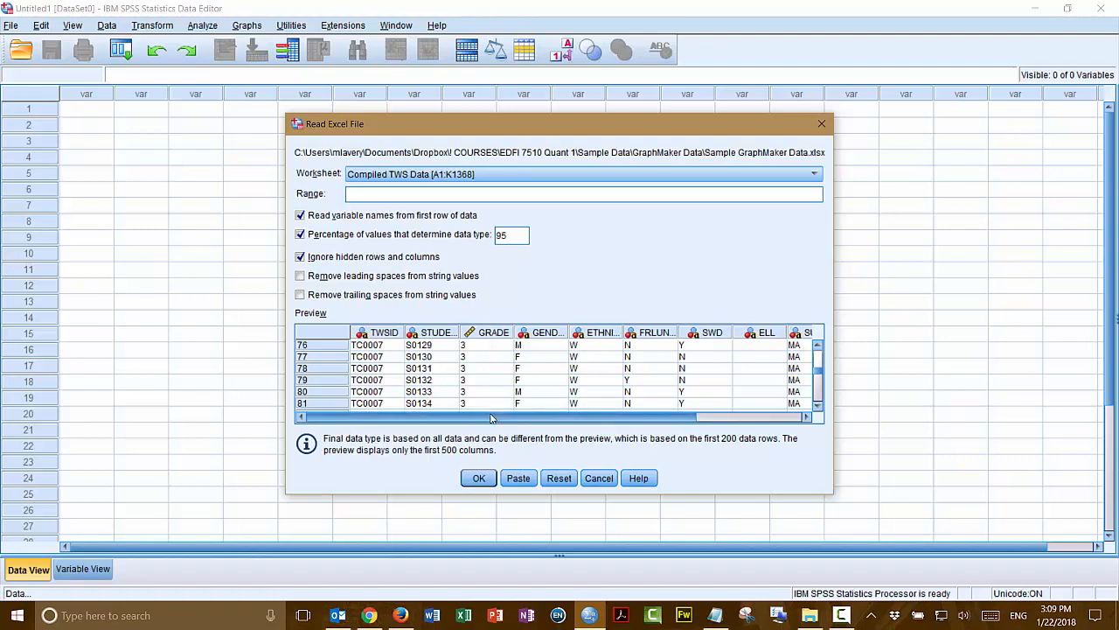
pyautogui.click(483, 477)
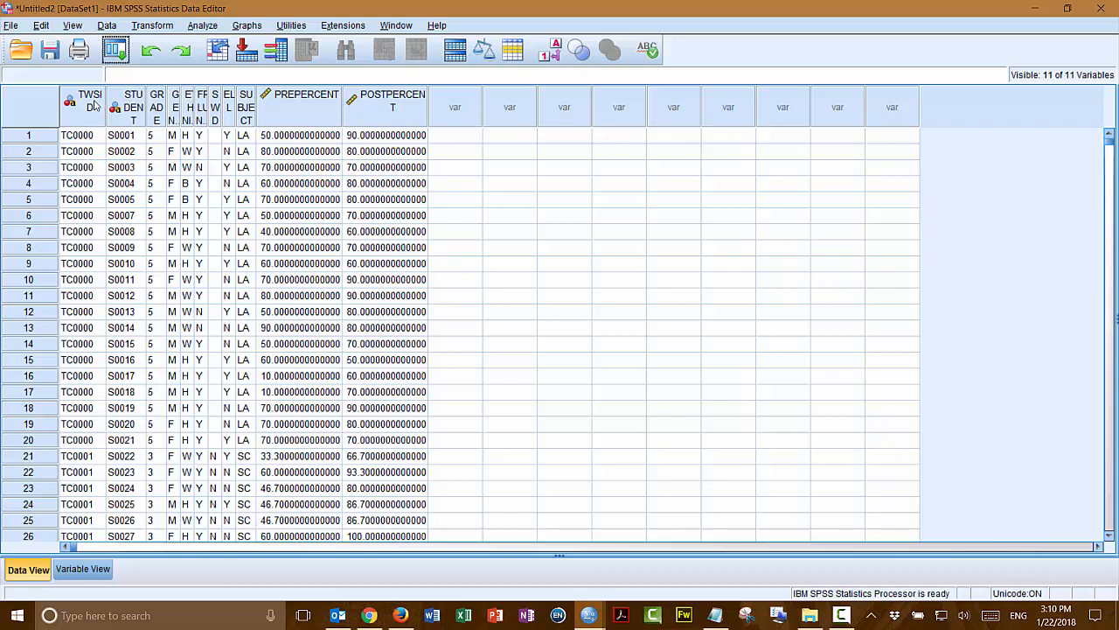
# Step: Widen the columns TWSID through SUBJECT, plus PREPERCENT and POSTPERCENT, so their full variable names fit
pyautogui.moveTo(94, 105); pyautogui.dragTo(302, 99)
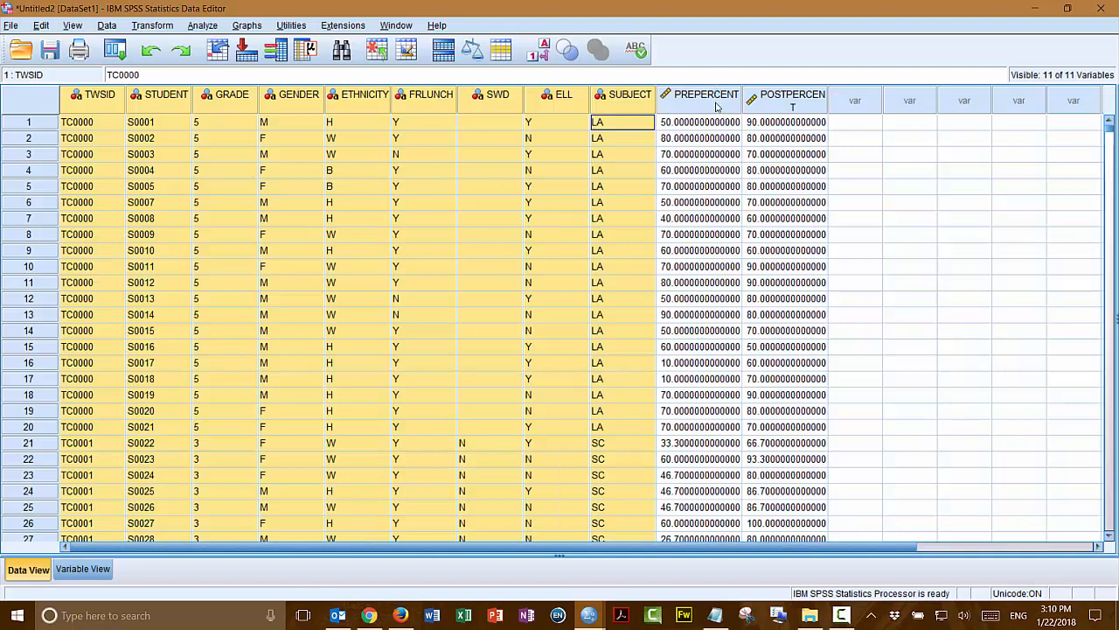
pyautogui.moveTo(718, 104); pyautogui.dragTo(840, 99)
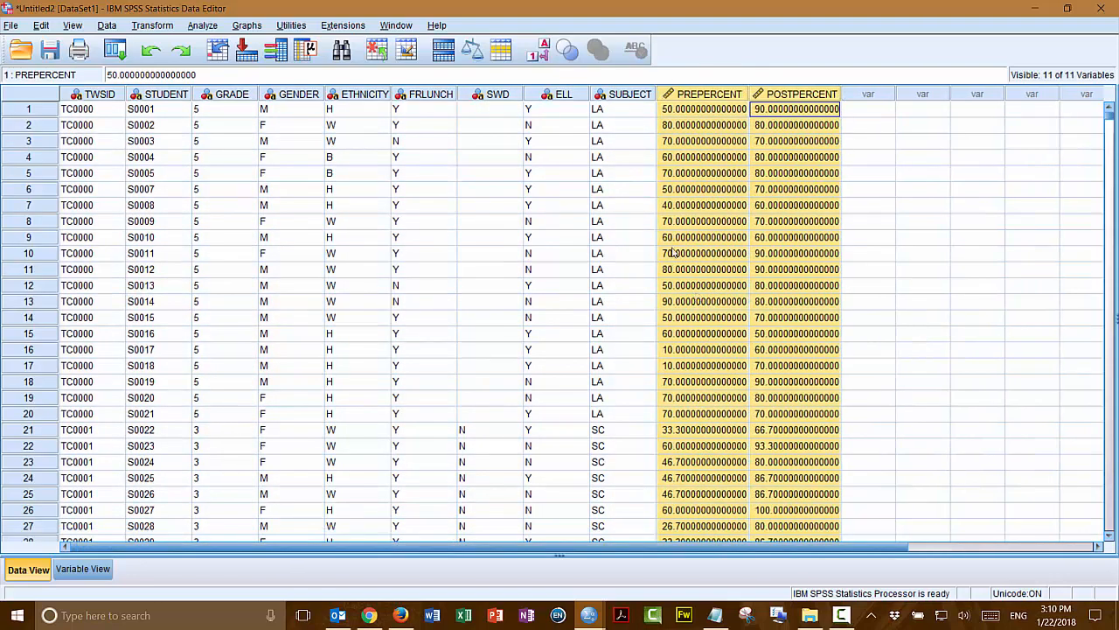
pyautogui.click(492, 206)
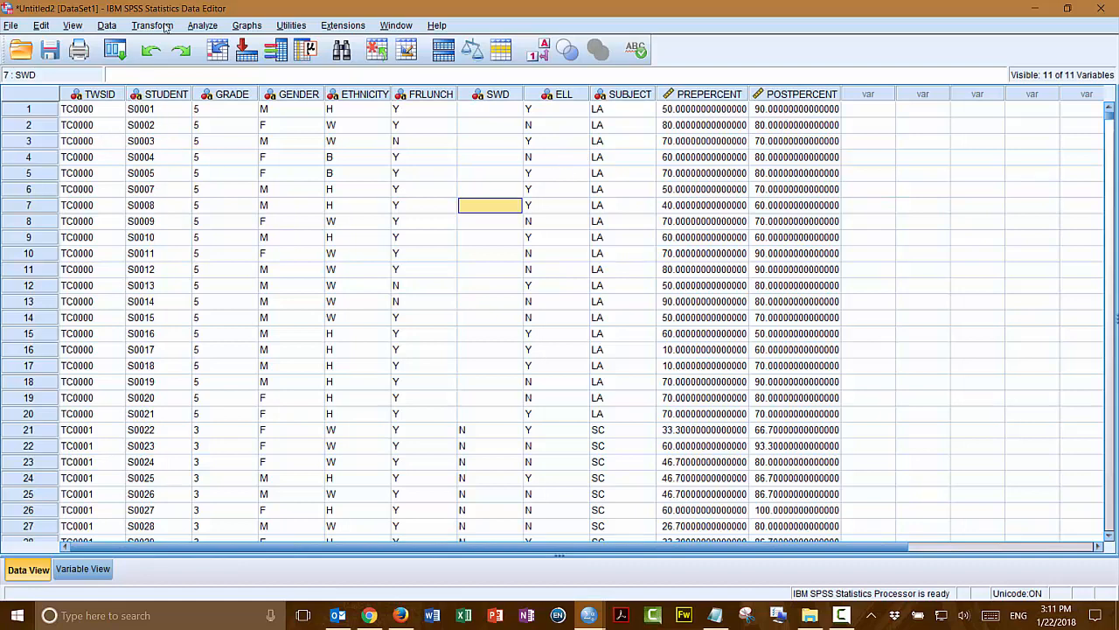
# Step: Automatically recode the ETHNICITY variable into a new variable named EthnicGroup, starting from the lowest value
pyautogui.click(129, 25)
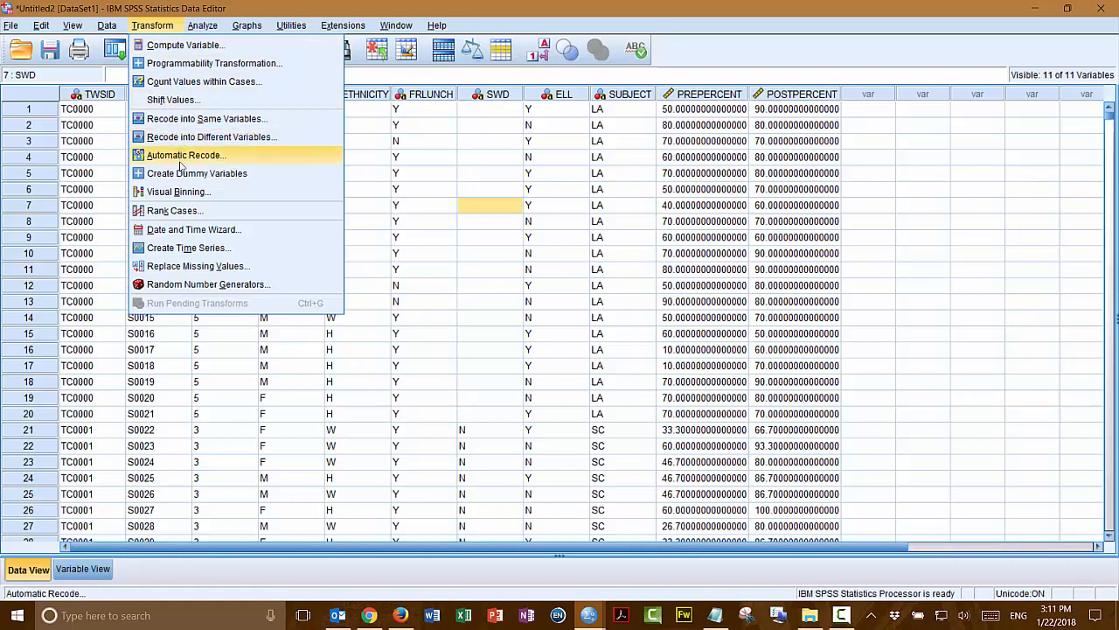
pyautogui.click(181, 156)
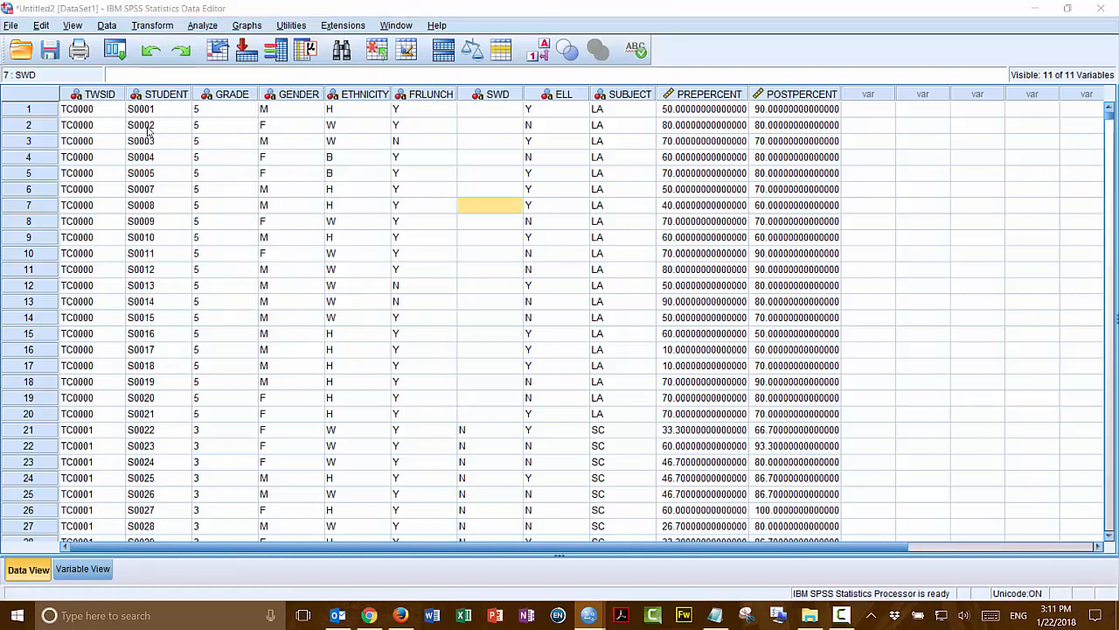
pyautogui.moveTo(693, 227); pyautogui.dragTo(241, 93)
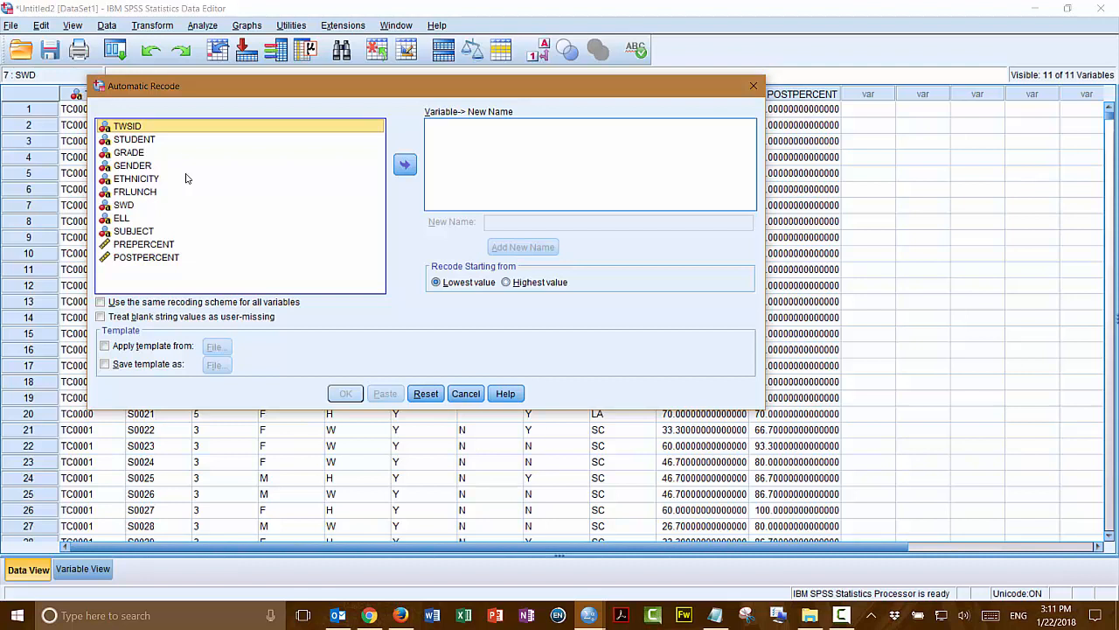
pyautogui.click(129, 180)
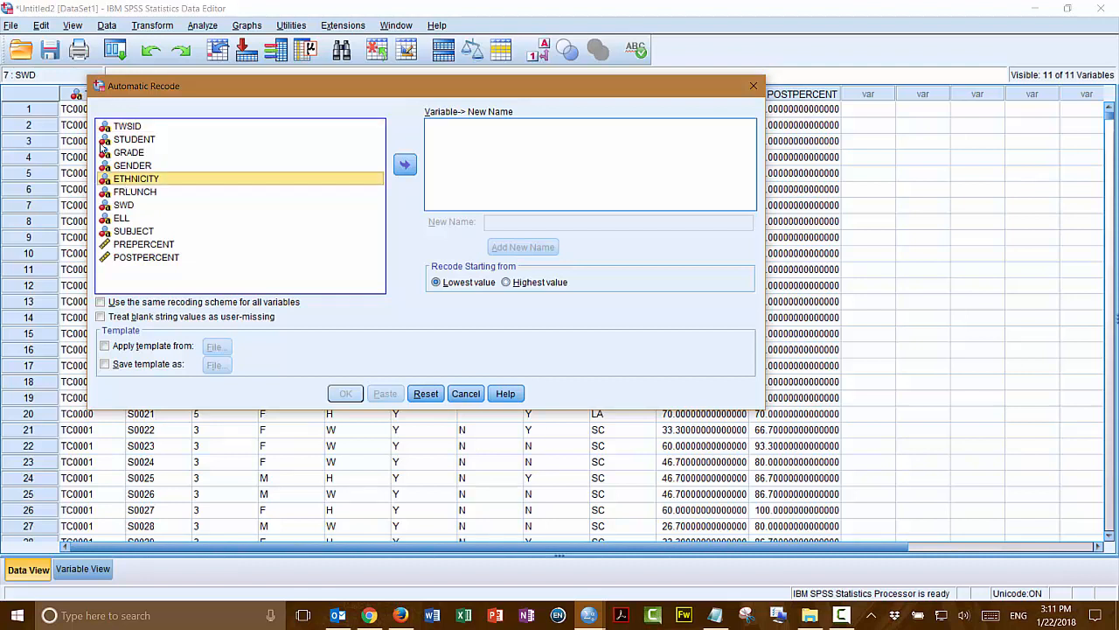
pyautogui.click(405, 165)
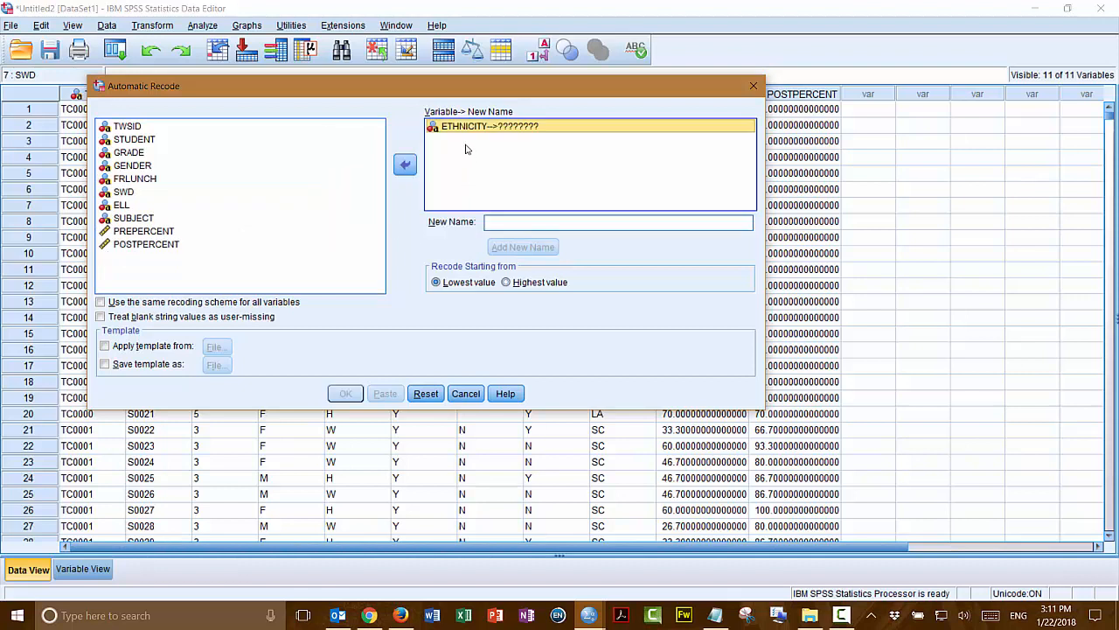
pyautogui.click(498, 222)
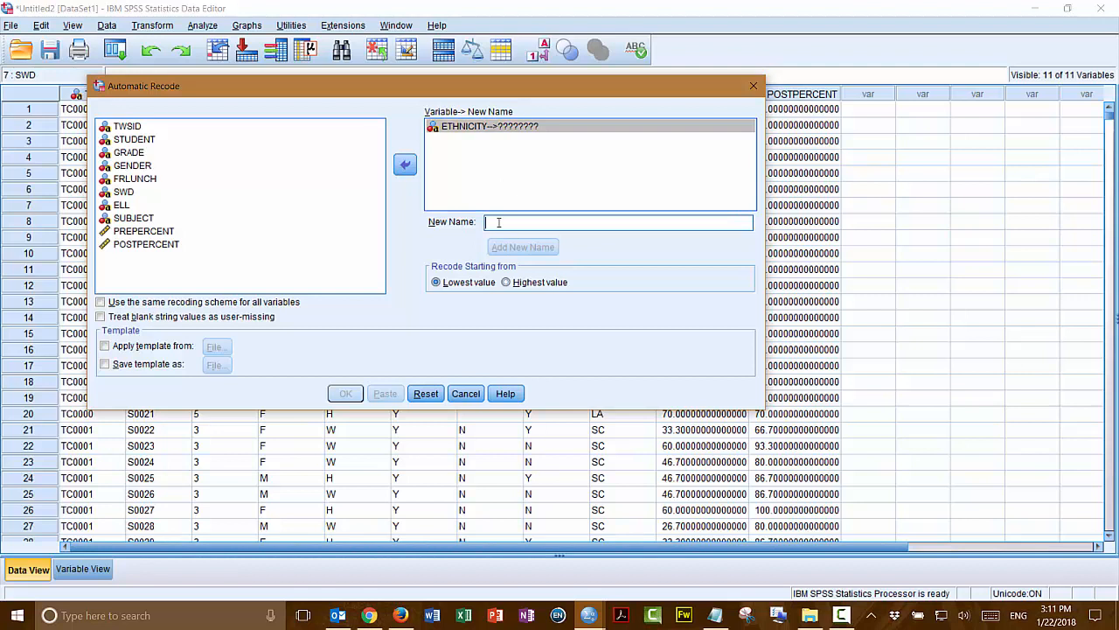
pyautogui.write('E')
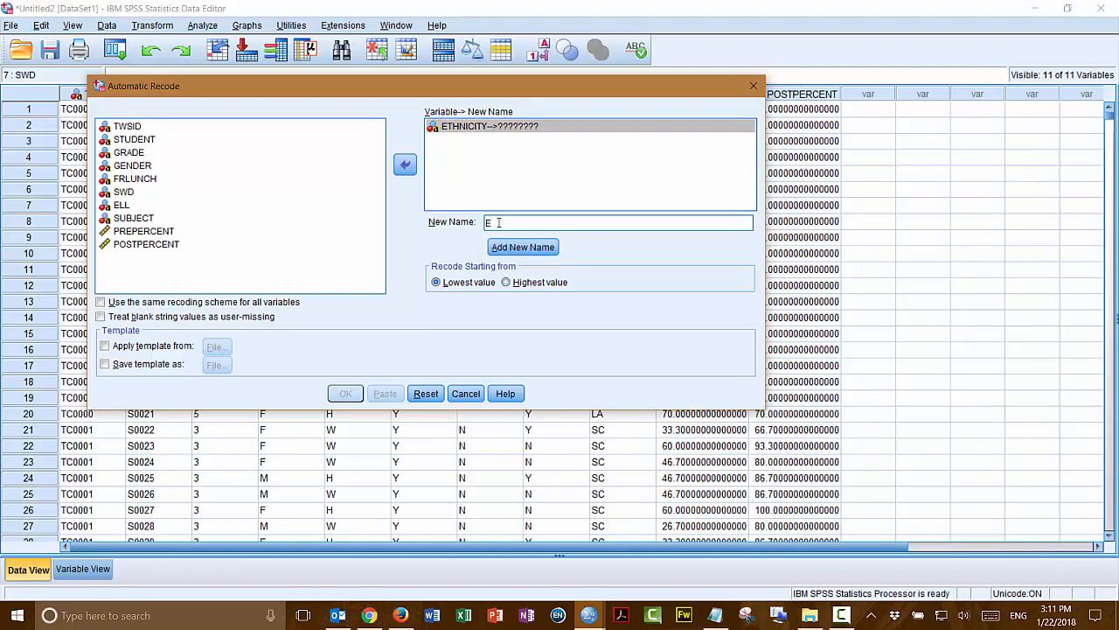
pyautogui.write('thnicGroup')
pyautogui.click(536, 251)
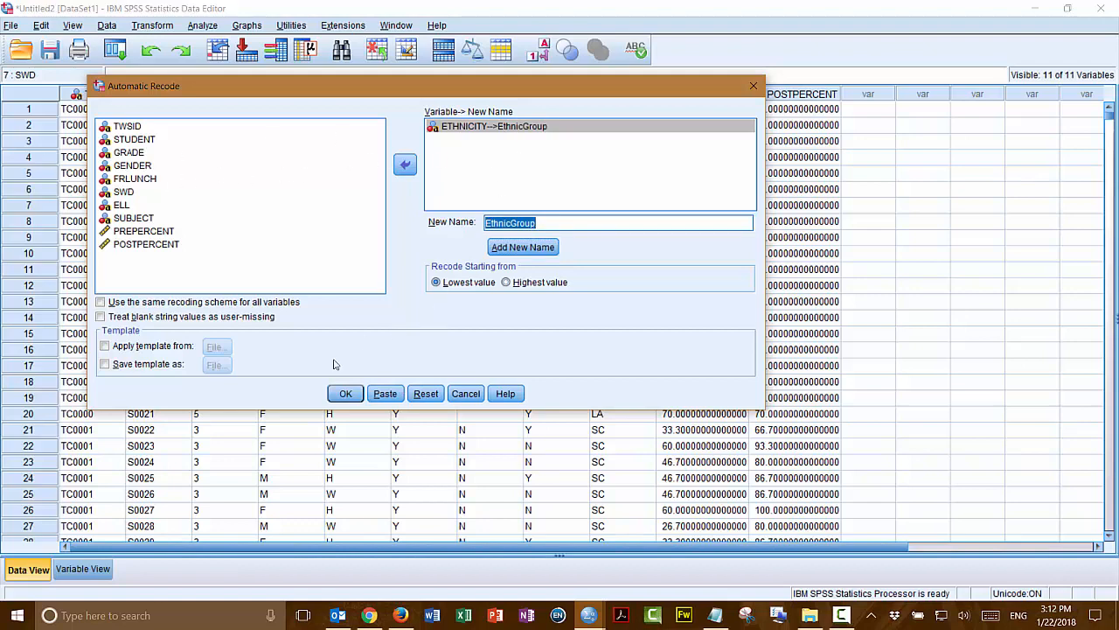
pyautogui.click(345, 394)
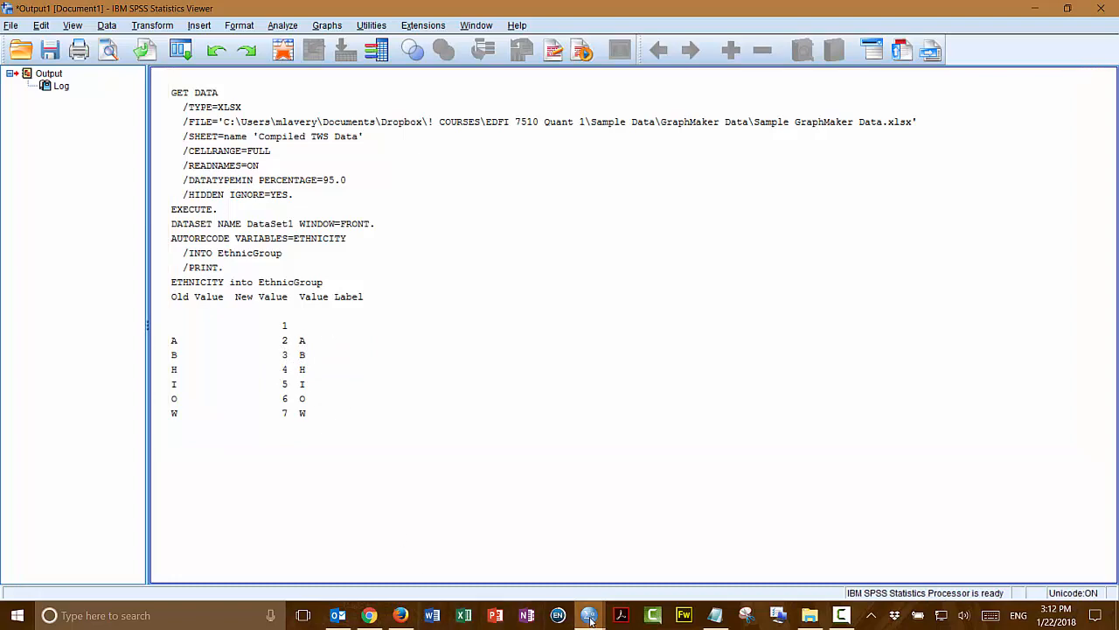
# Step: Return to the data set, move the EthnicGroup column directly after ETHNICITY and narrow it slightly
pyautogui.moveTo(587, 617)
pyautogui.click(640, 569)
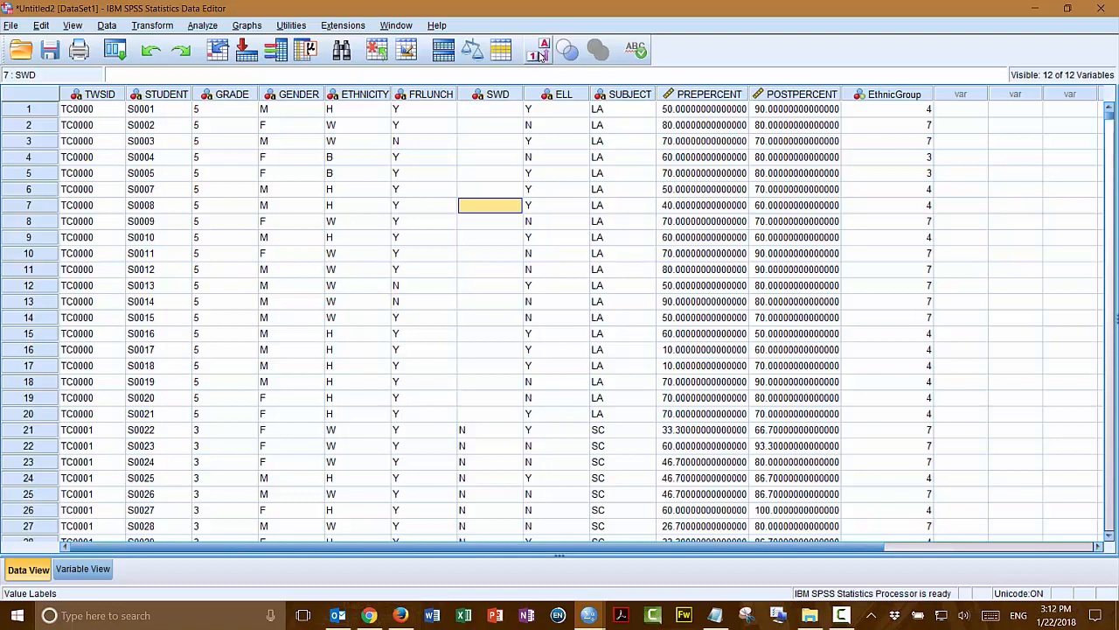
pyautogui.click(540, 54)
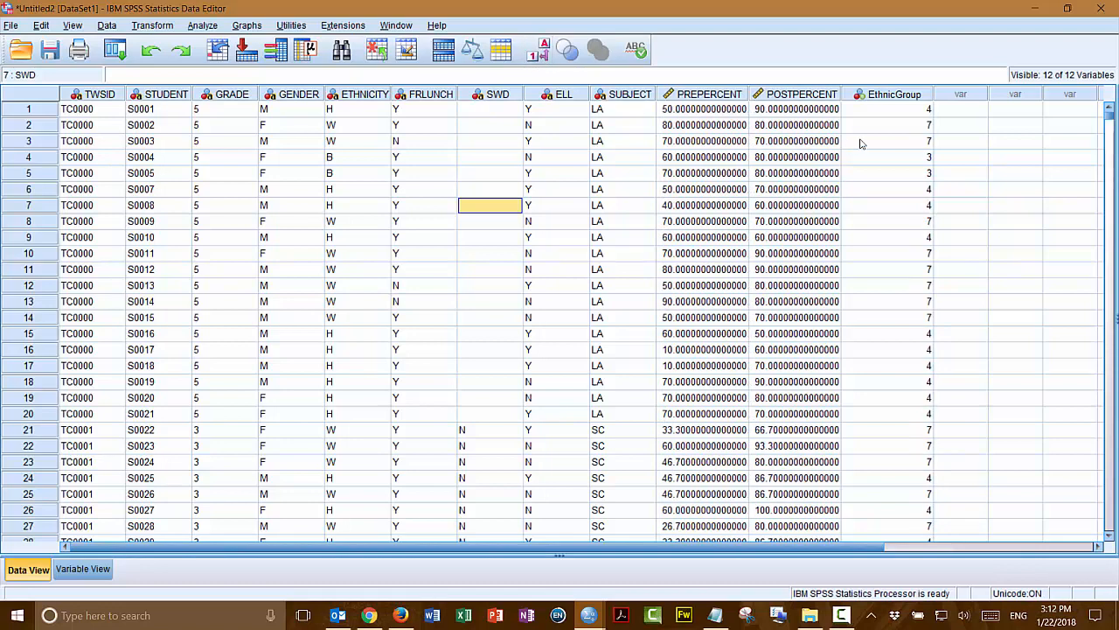
pyautogui.click(900, 96)
pyautogui.moveTo(903, 99); pyautogui.dragTo(317, 79)
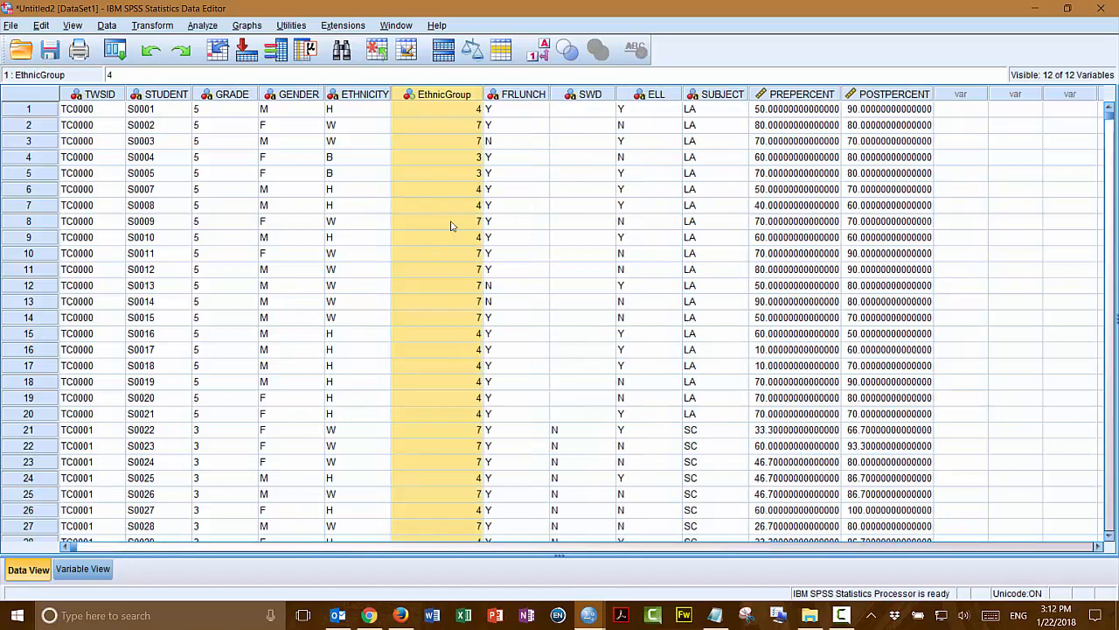
pyautogui.moveTo(478, 93); pyautogui.dragTo(464, 93)
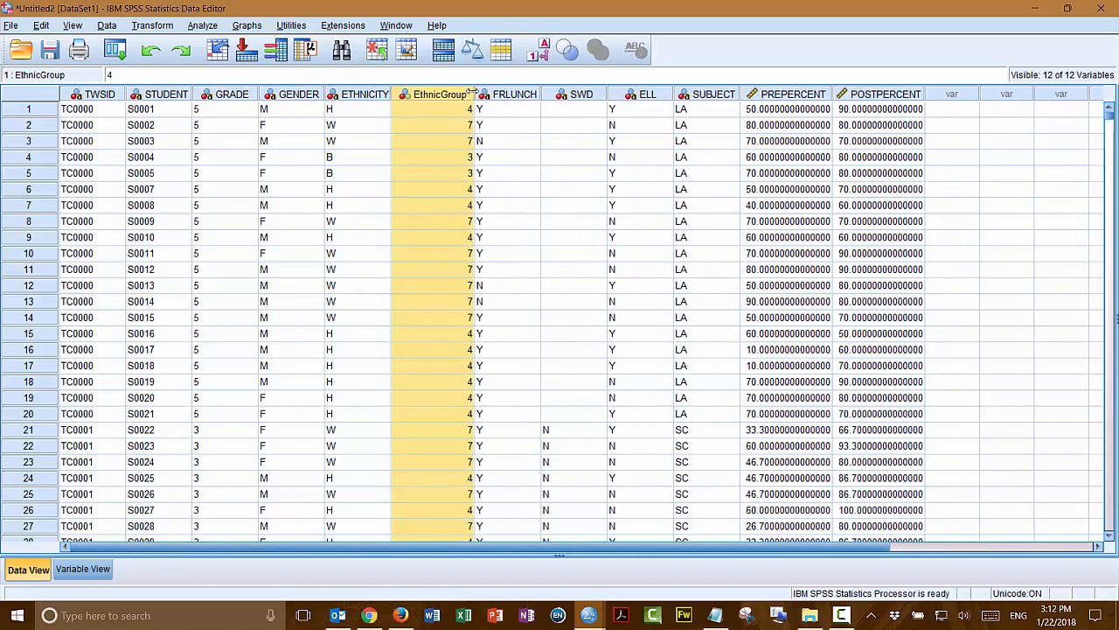
pyautogui.click(435, 254)
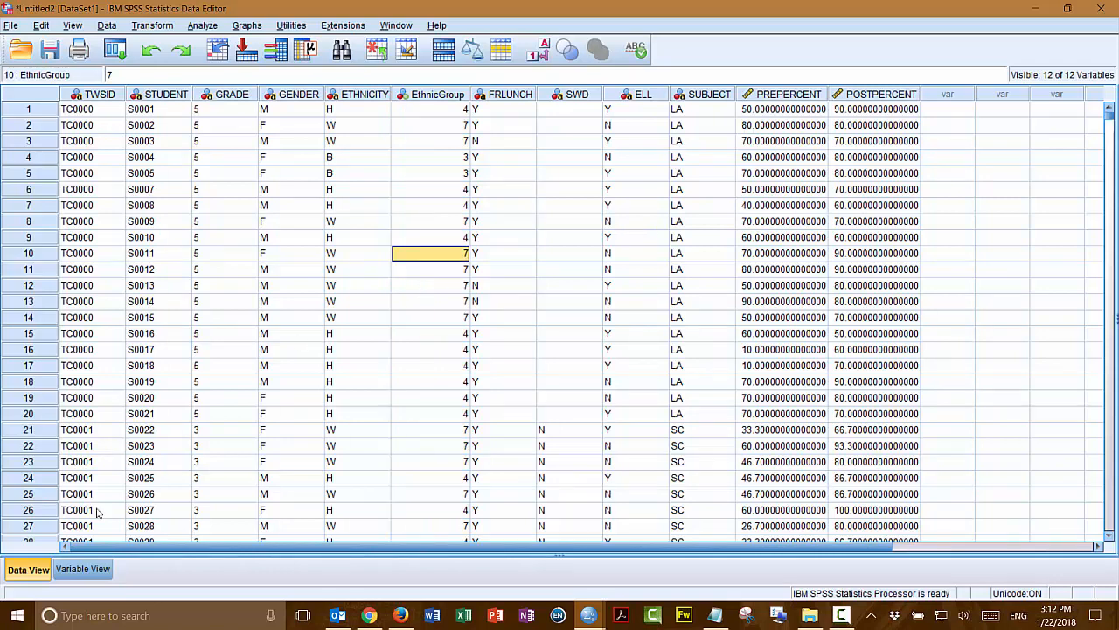
# Step: Review the value labels assigned to the EthnicGroup variable in its variable definition
pyautogui.click(81, 570)
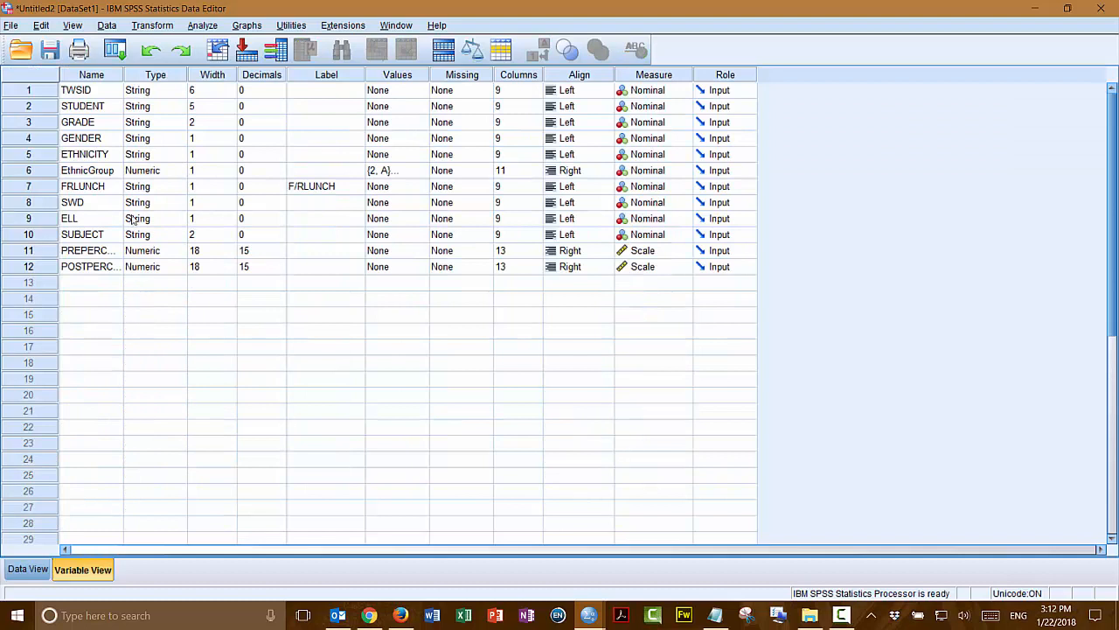
pyautogui.click(424, 174)
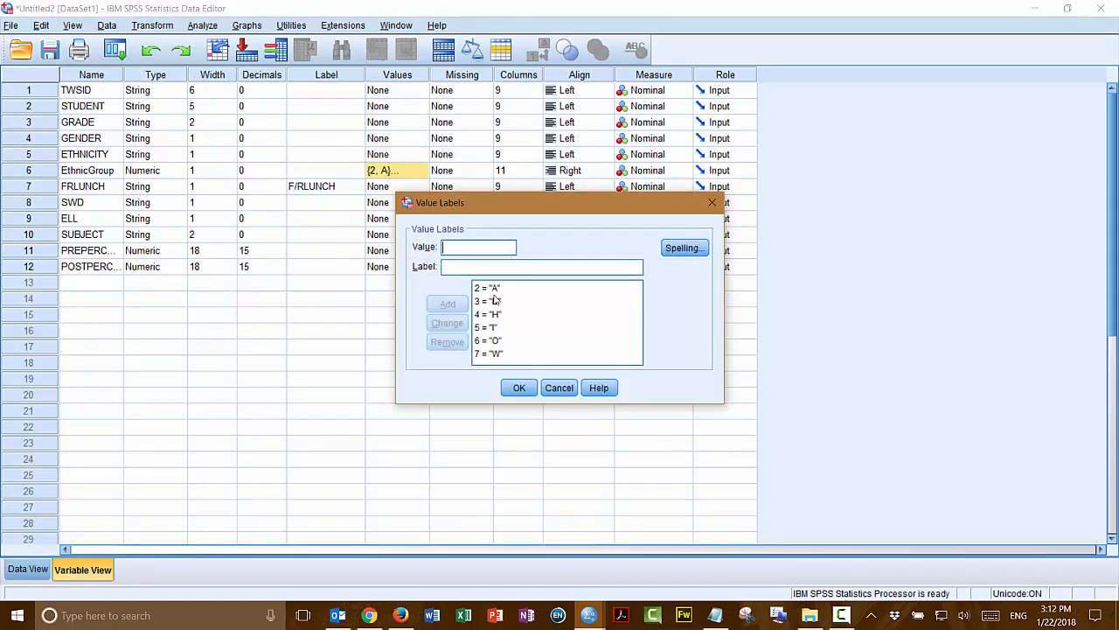
pyautogui.click(550, 329)
pyautogui.click(520, 390)
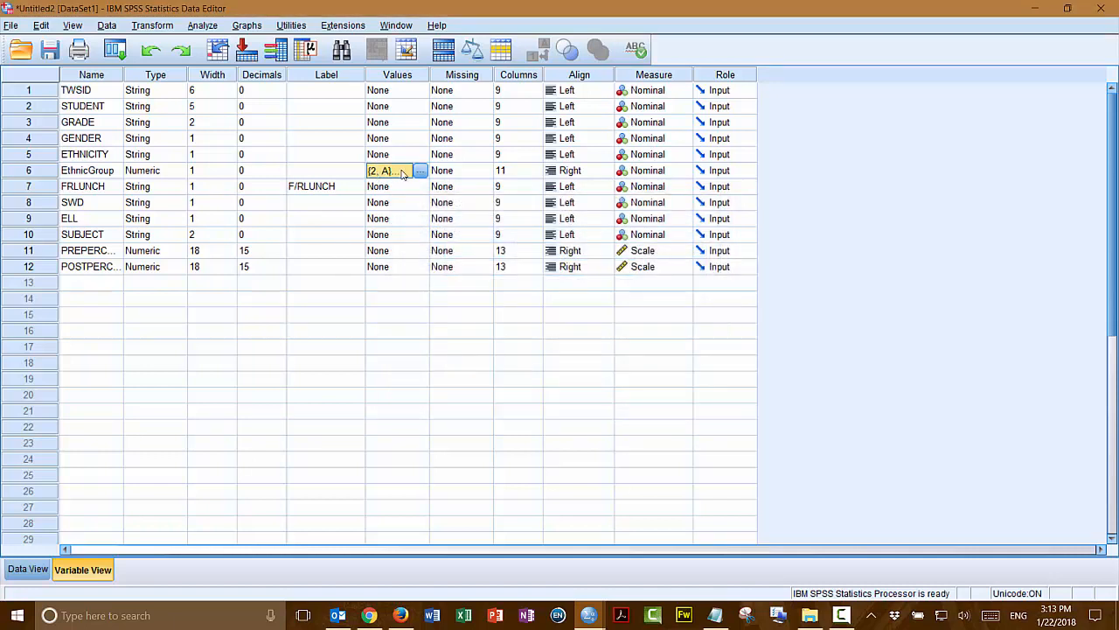
# Step: Define 1 as a discrete missing value for the EthnicGroup variable
pyautogui.doubleClick(486, 173)
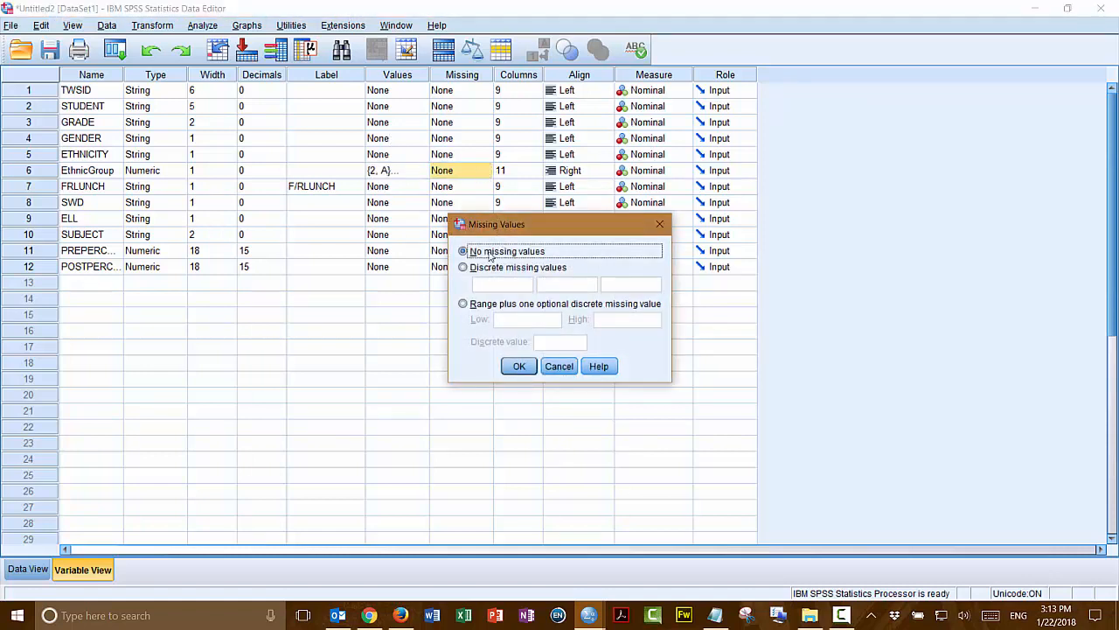
pyautogui.click(463, 267)
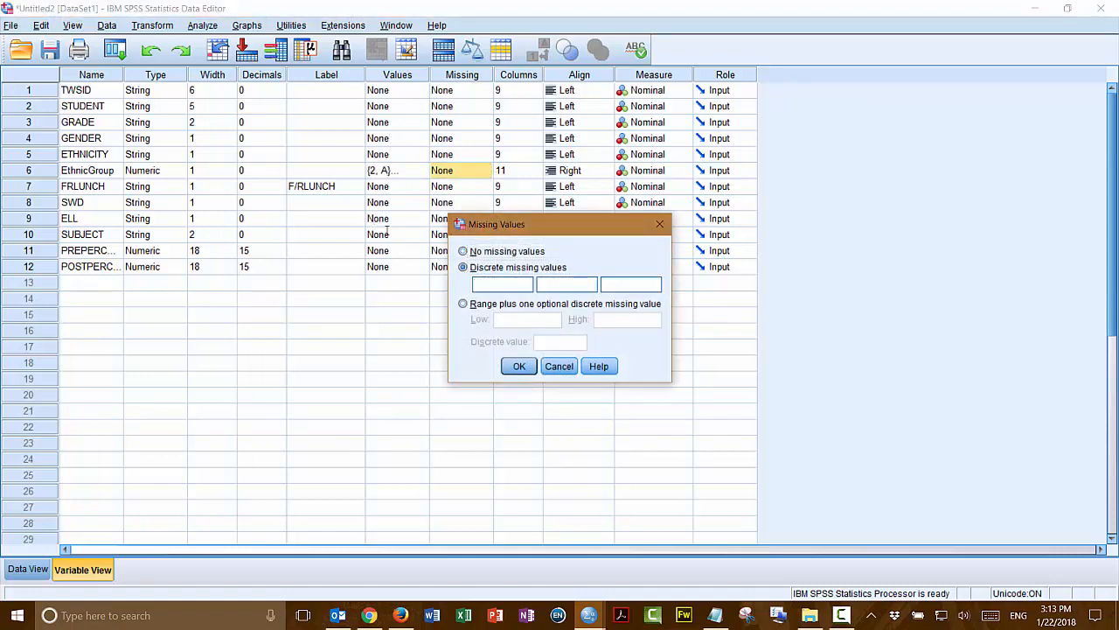
pyautogui.click(518, 366)
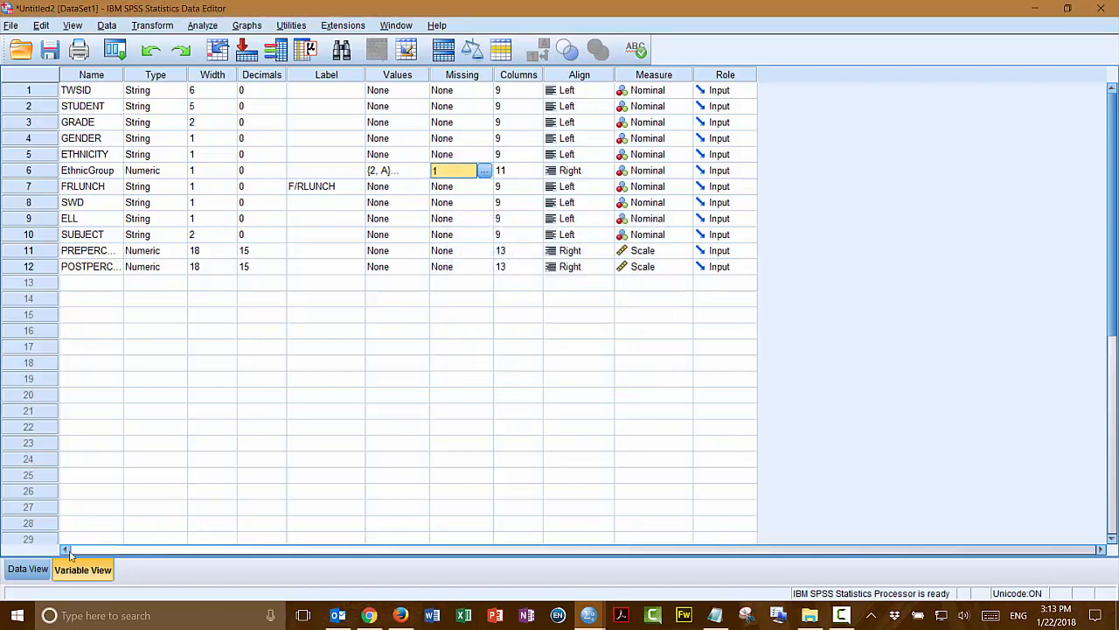
# Step: Return to the data set and toggle the value labels display on and off to compare EthnicGroup's labels with its numeric codes
pyautogui.click(28, 569)
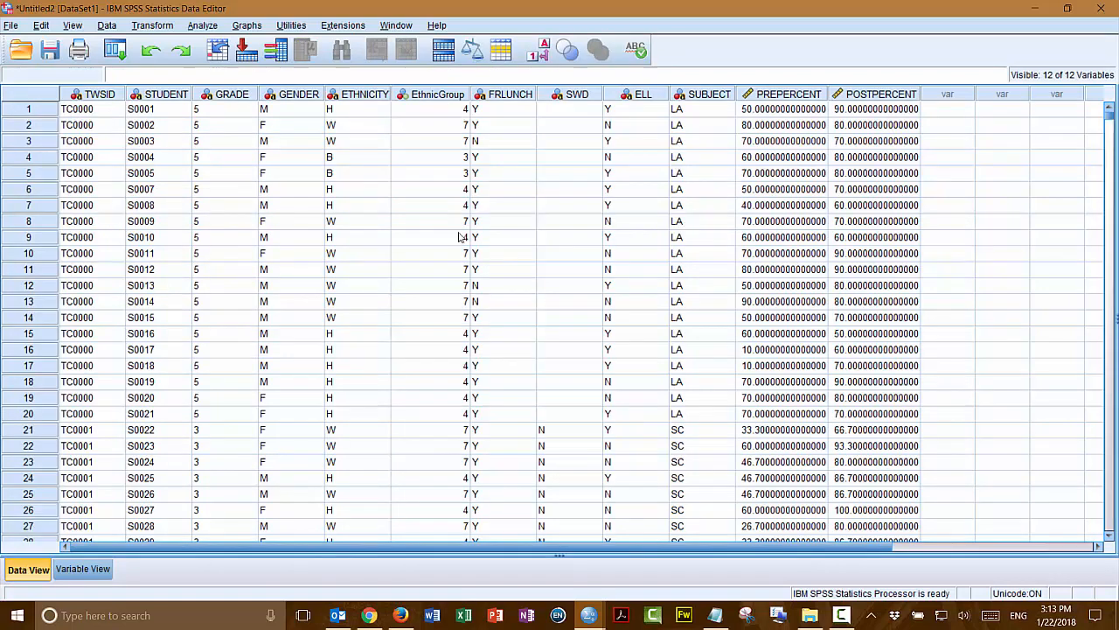
pyautogui.click(435, 45)
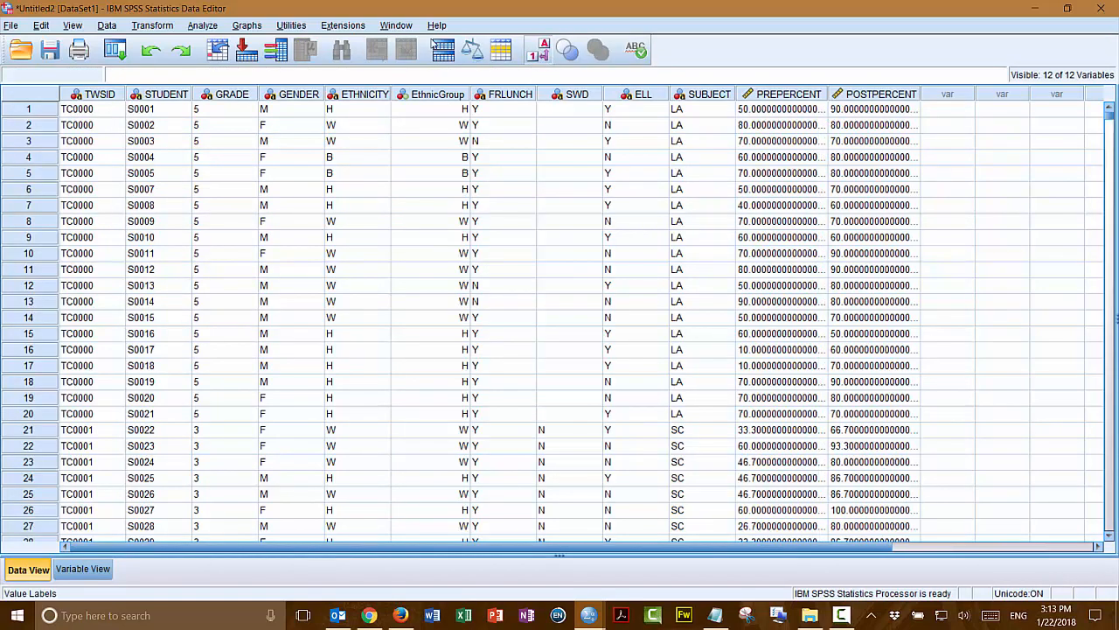
pyautogui.click(435, 46)
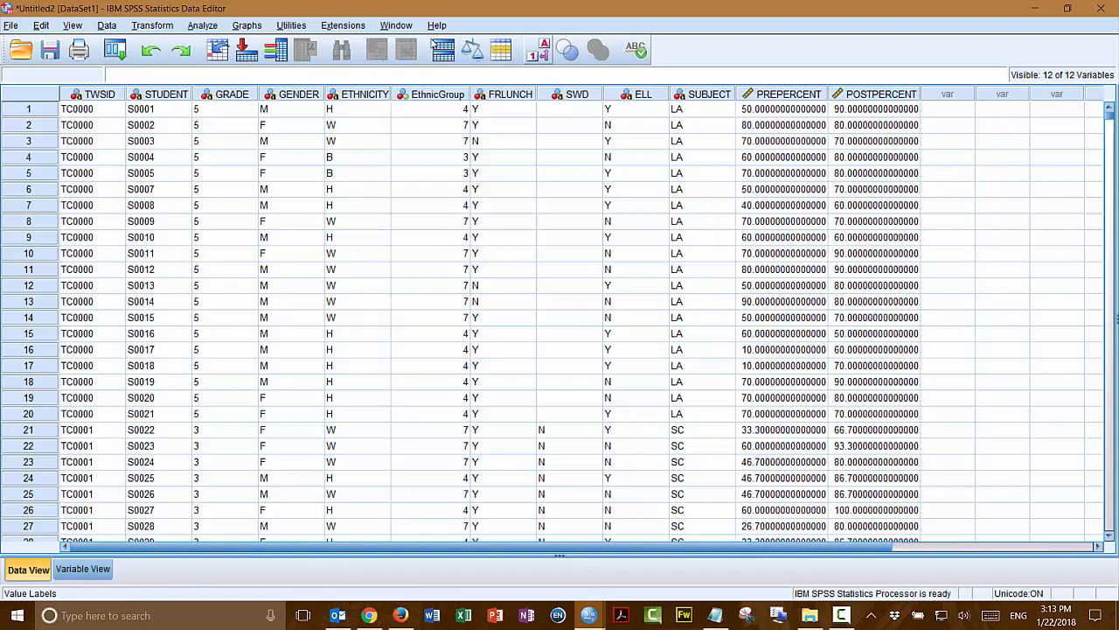
pyautogui.click(434, 46)
pyautogui.click(435, 45)
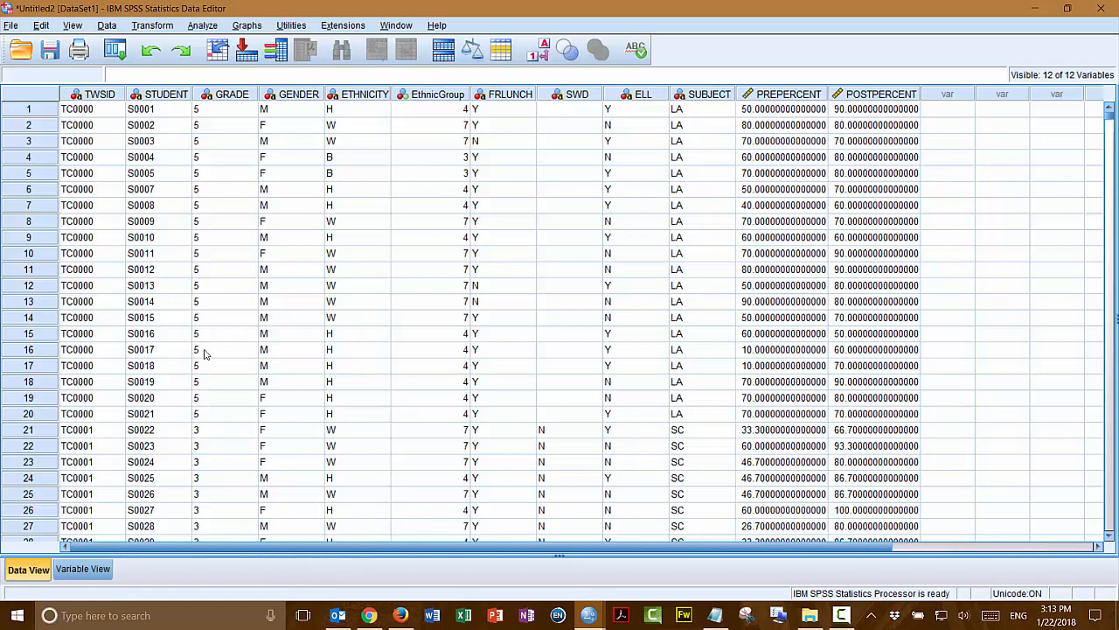
# Step: Set up a Recode into Same Variables for GRADE and open its old and new values definition
pyautogui.click(150, 26)
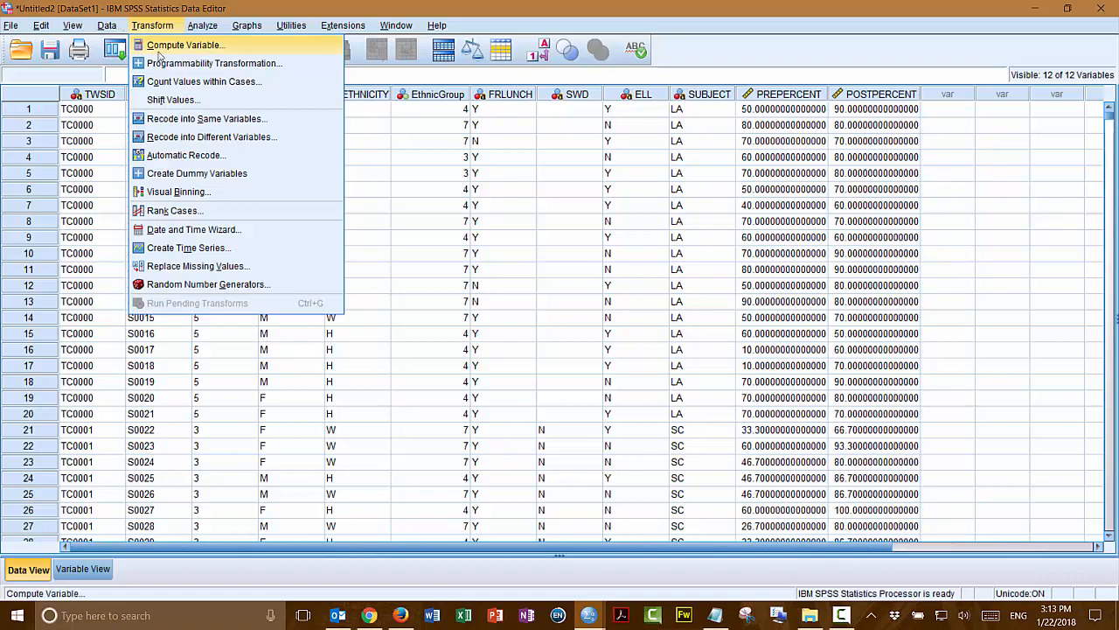
pyautogui.click(178, 123)
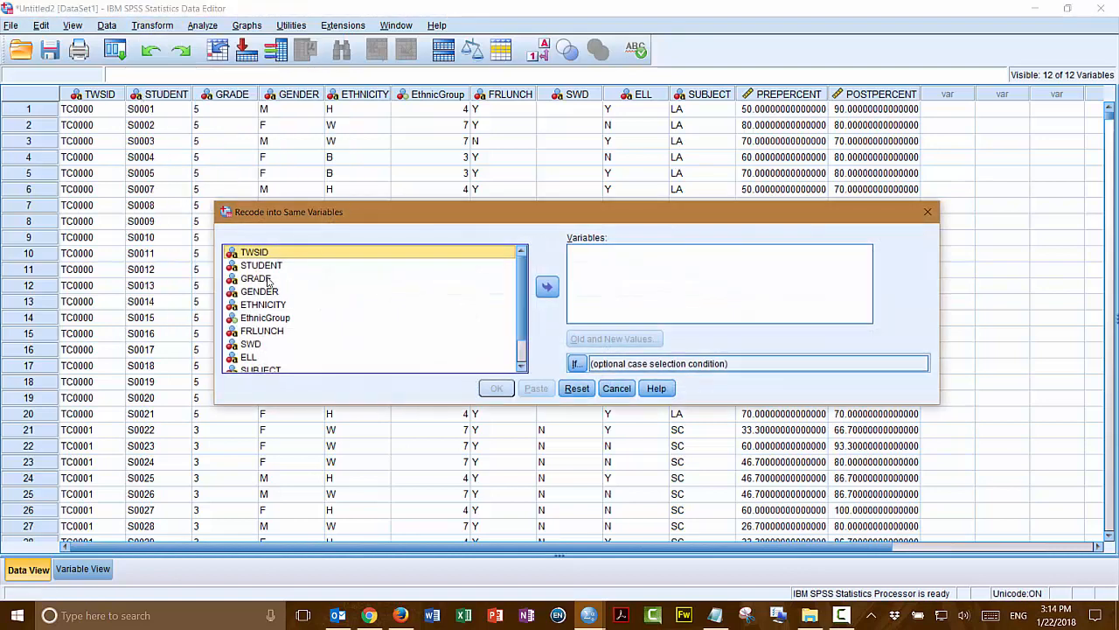
pyautogui.click(262, 279)
pyautogui.click(547, 287)
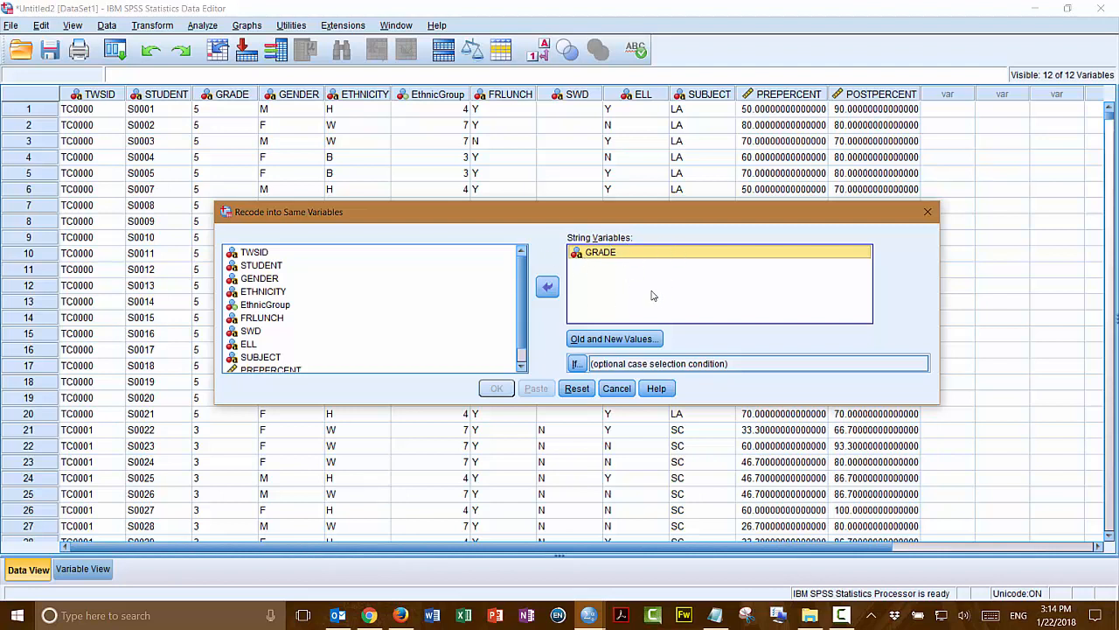
pyautogui.click(610, 339)
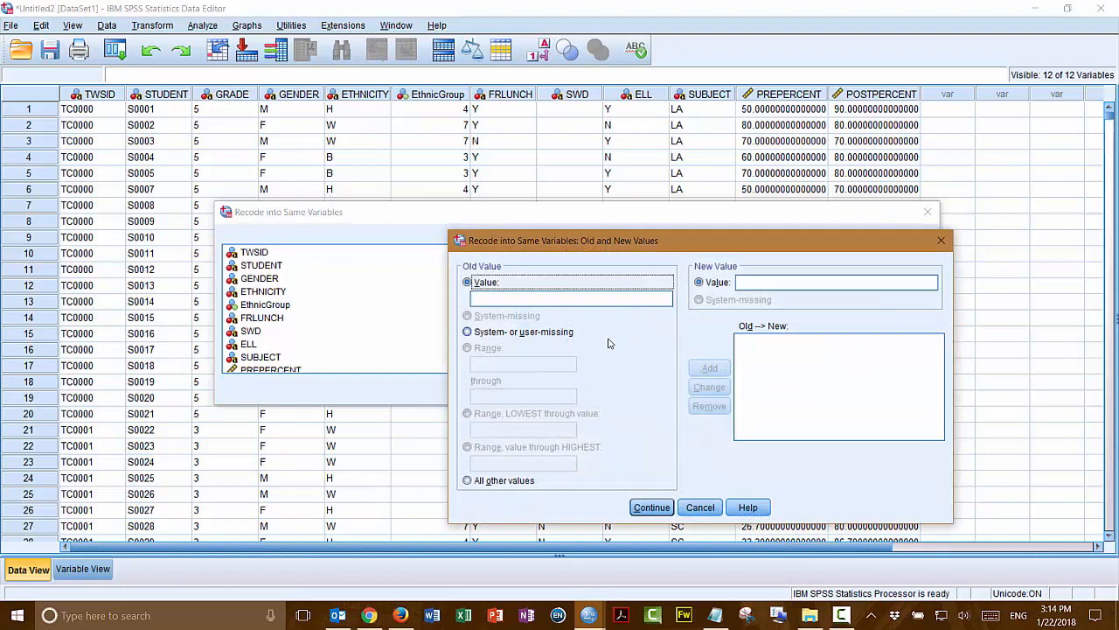
# Step: Add recode rules that keep the GRADE values 1, 2 and 3 as 1, 2 and 3
pyautogui.click(494, 300)
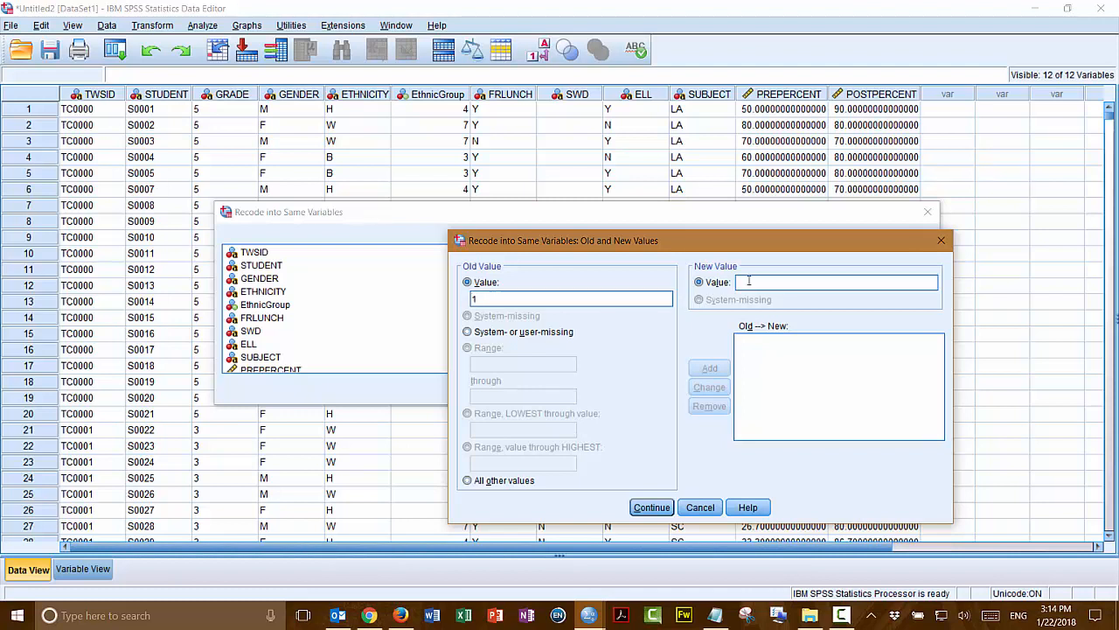
pyautogui.click(749, 285)
pyautogui.write('1')
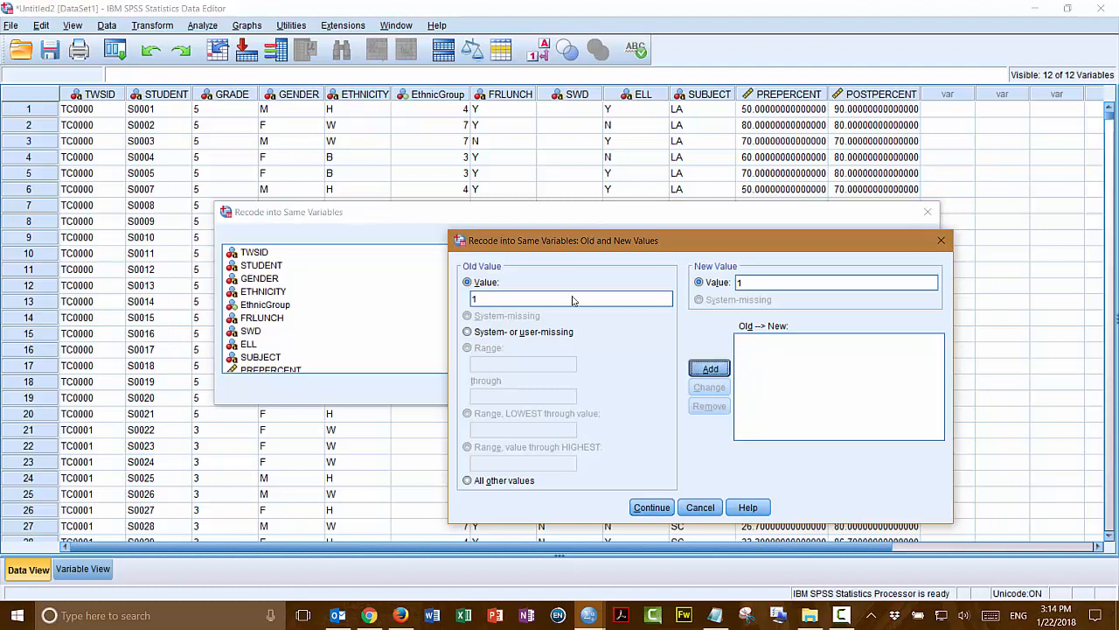
pyautogui.click(709, 368)
pyautogui.write('2')
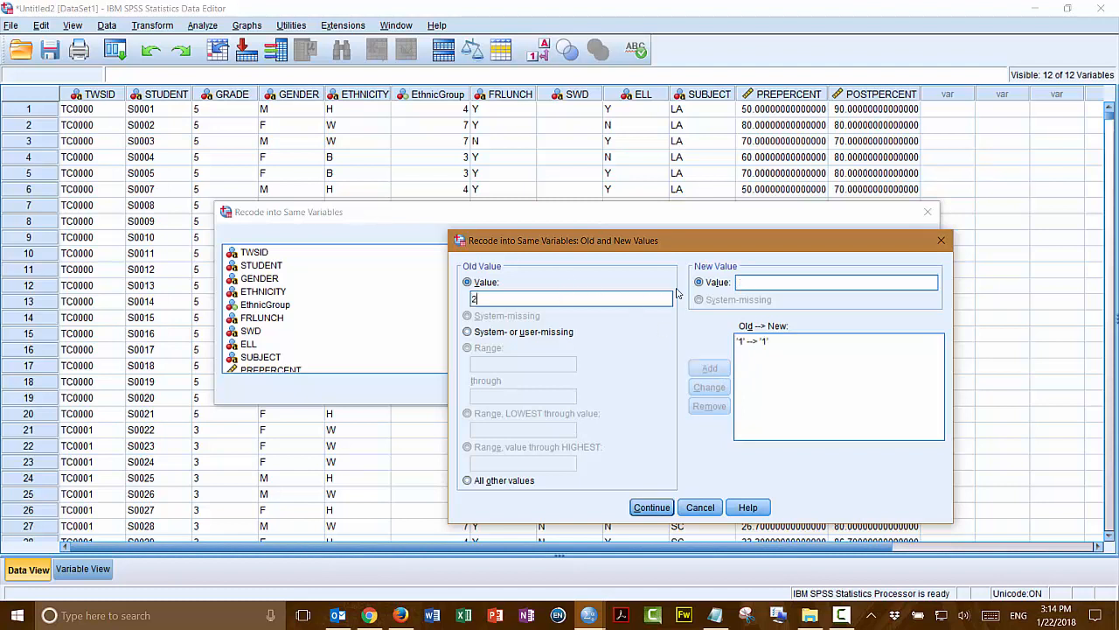
pyautogui.click(738, 282)
pyautogui.write('2')
pyautogui.click(709, 368)
pyautogui.write('3')
pyautogui.click(739, 283)
pyautogui.write('3')
pyautogui.click(709, 367)
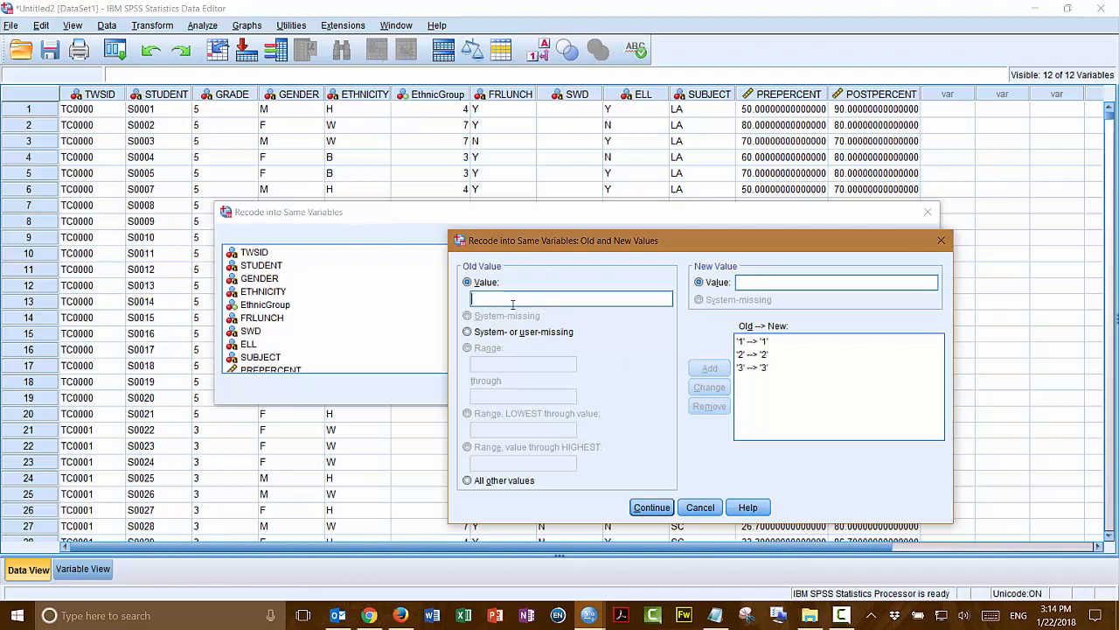
# Step: Add recode rules that keep the GRADE values 4, 5 and 6 as 4, 5 and 6
pyautogui.write('4')
pyautogui.click(744, 283)
pyautogui.write('4')
pyautogui.click(710, 368)
pyautogui.click(770, 283)
pyautogui.write('5')
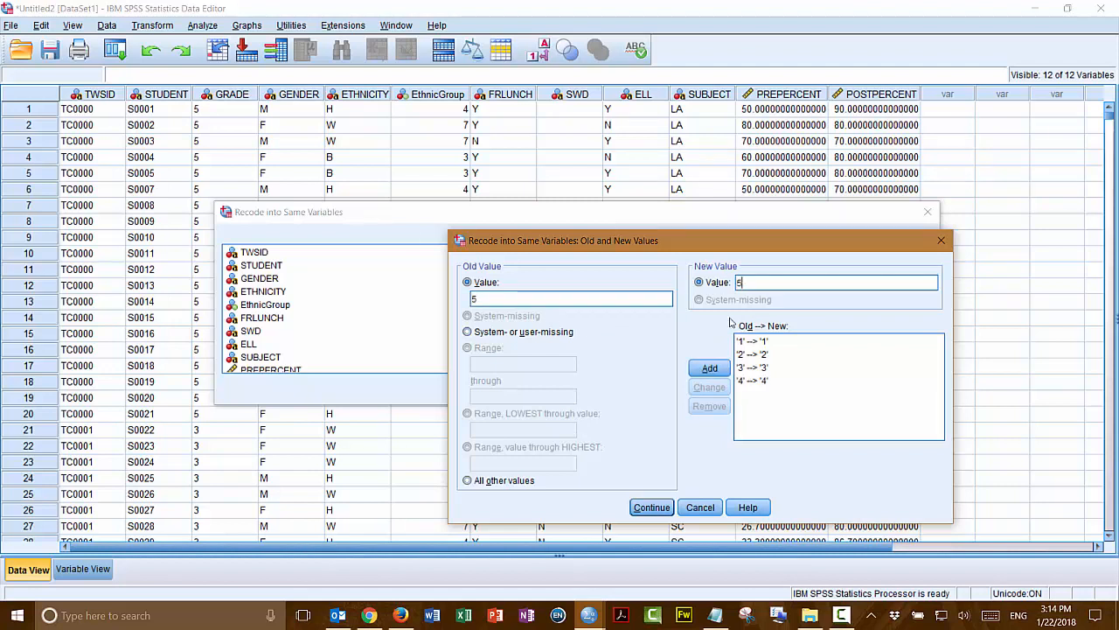
pyautogui.click(709, 368)
pyautogui.click(532, 302)
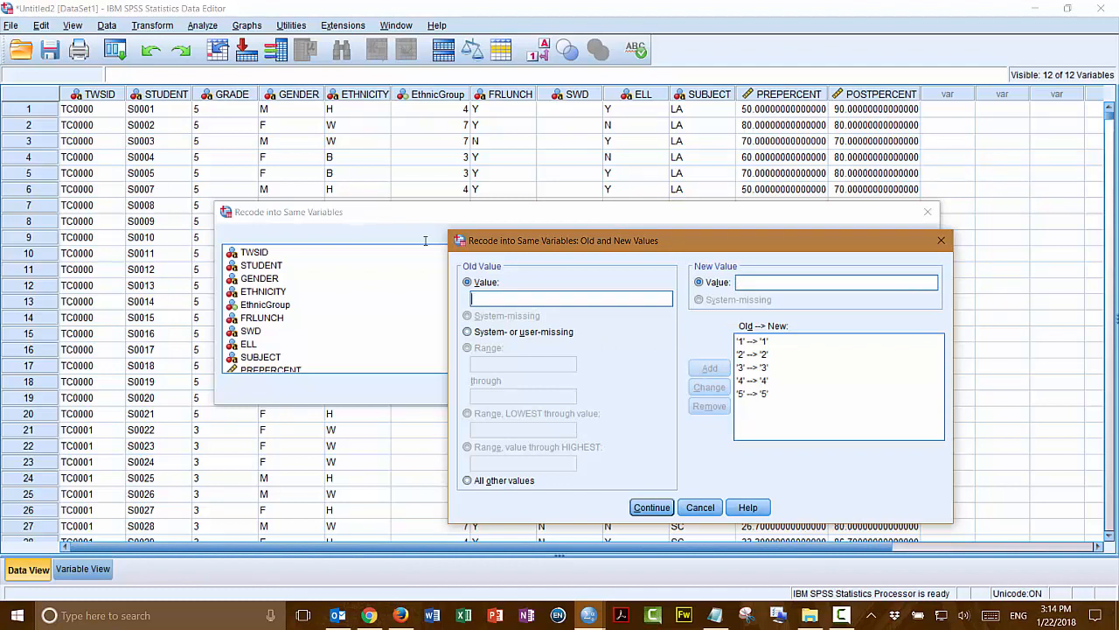
pyautogui.write('6')
pyautogui.click(757, 281)
pyautogui.write('6')
pyautogui.click(709, 368)
# Step: Add a recode rule that changes the GRADE value K to 0, and run the recode
pyautogui.write('K')
pyautogui.click(761, 284)
pyautogui.write('0')
pyautogui.click(709, 368)
pyautogui.click(652, 509)
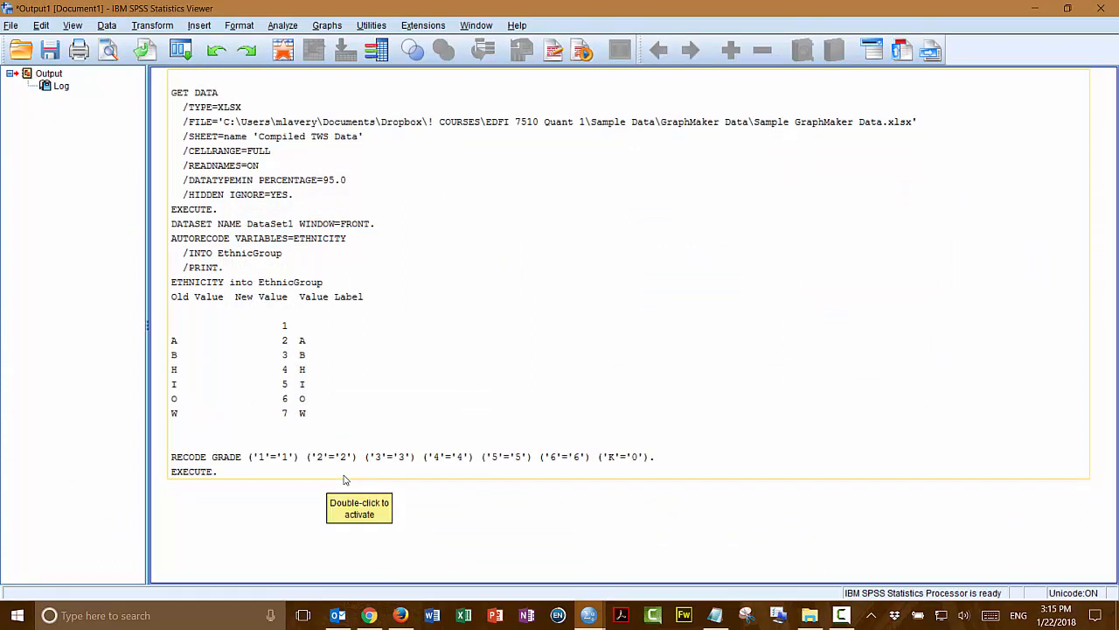
# Step: Return to the data set and look through the GRADE column for rows where K was recoded to 0
pyautogui.moveTo(589, 616)
pyautogui.click(691, 550)
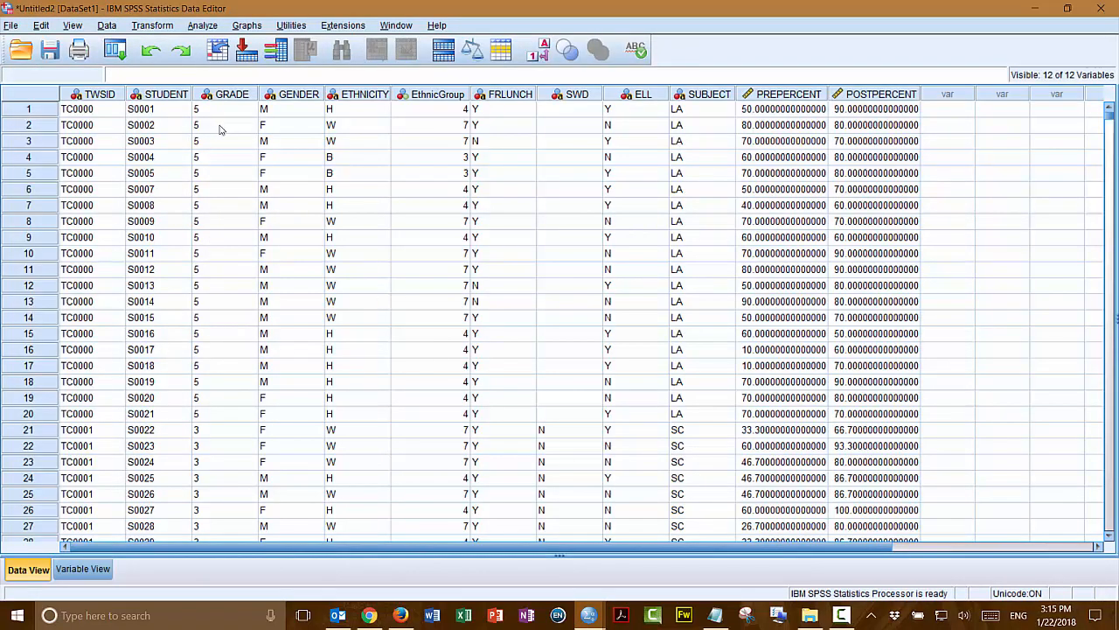
pyautogui.scroll(-13, 225, 160)
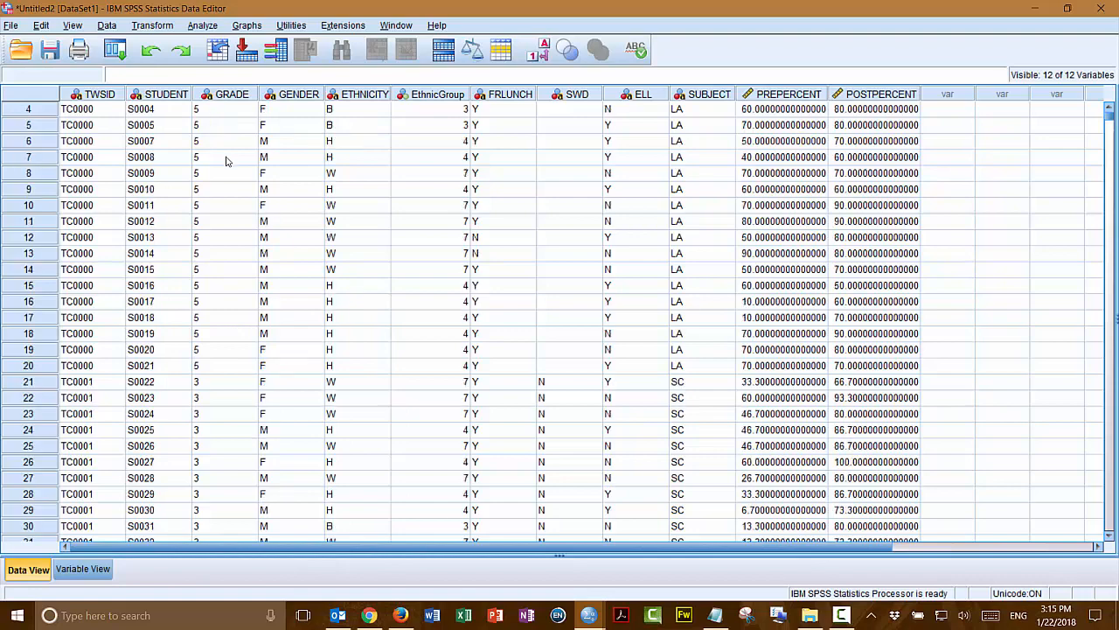
pyautogui.scroll(-20, 226, 162)
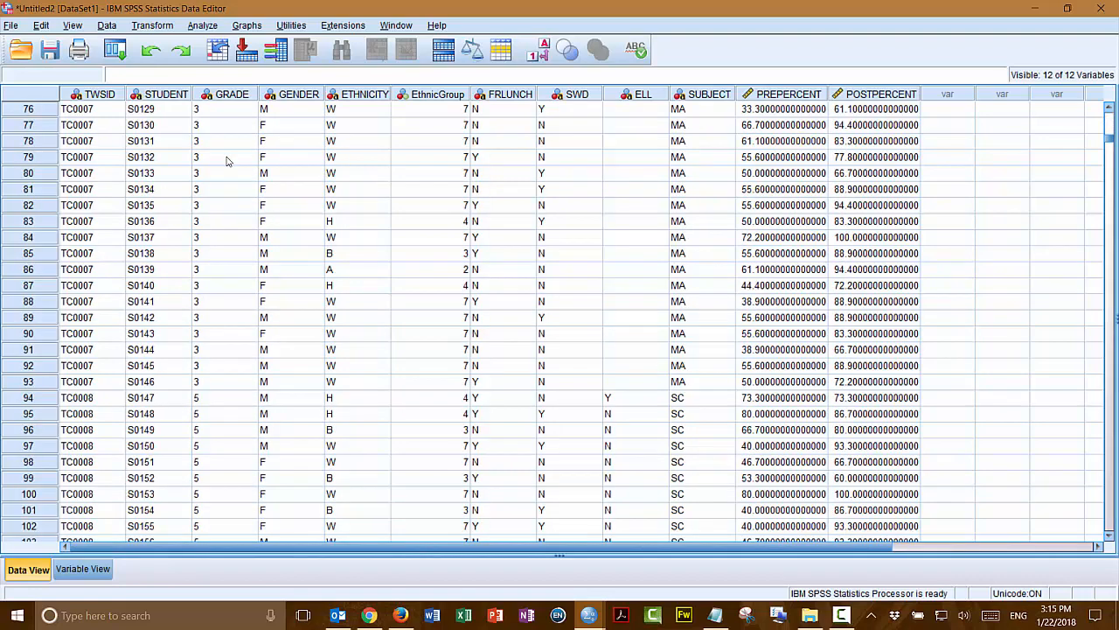
pyautogui.scroll(-20, 225, 169)
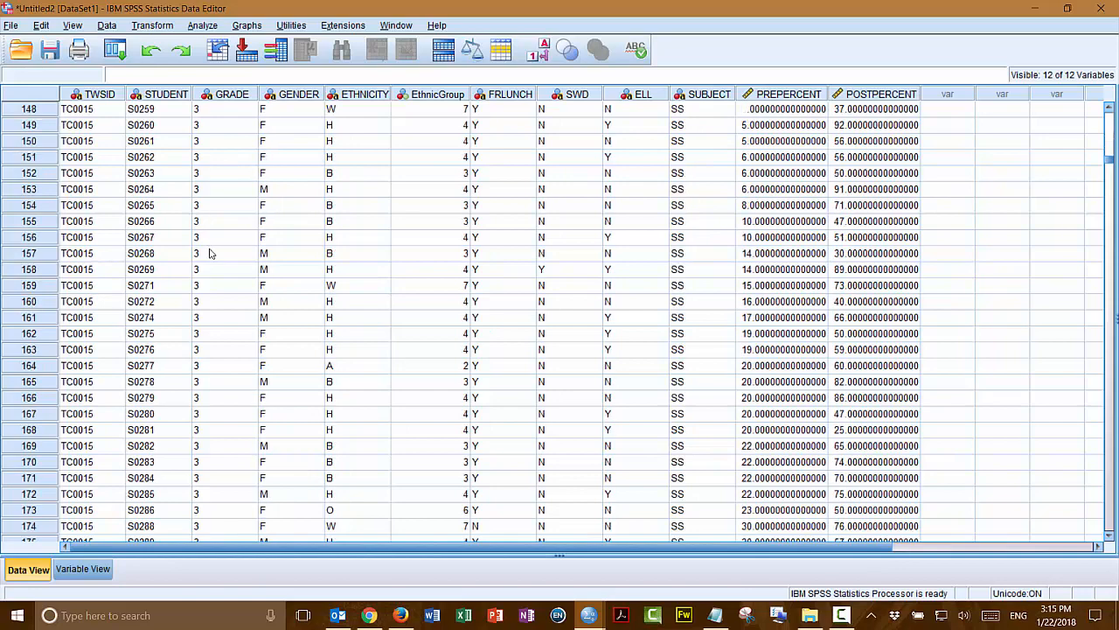
pyautogui.scroll(-20, 210, 266)
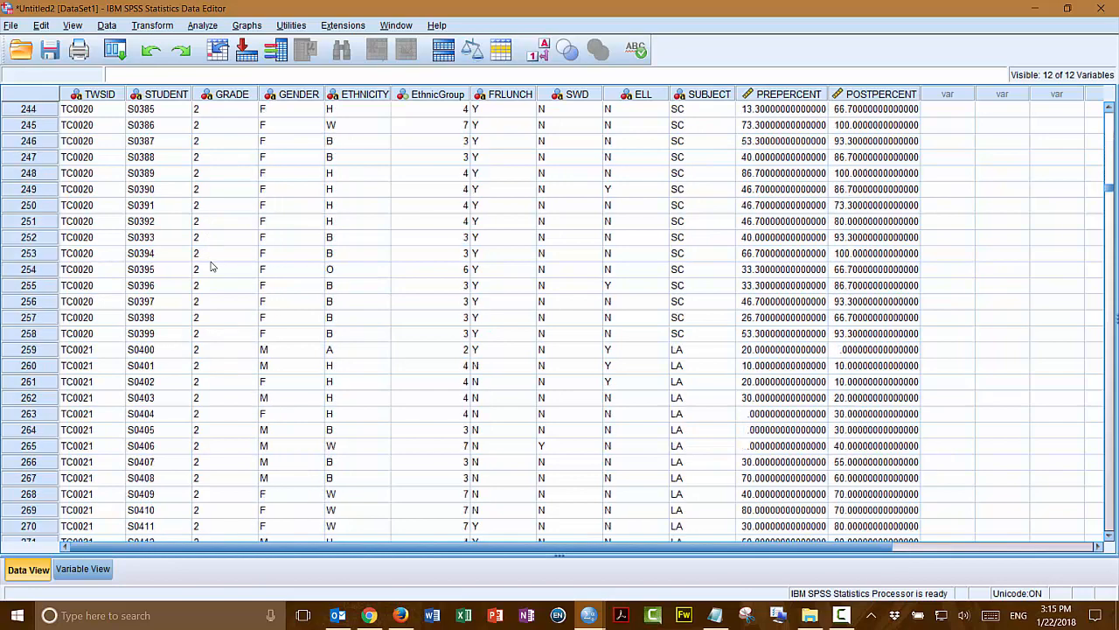
pyautogui.scroll(-2, 211, 266)
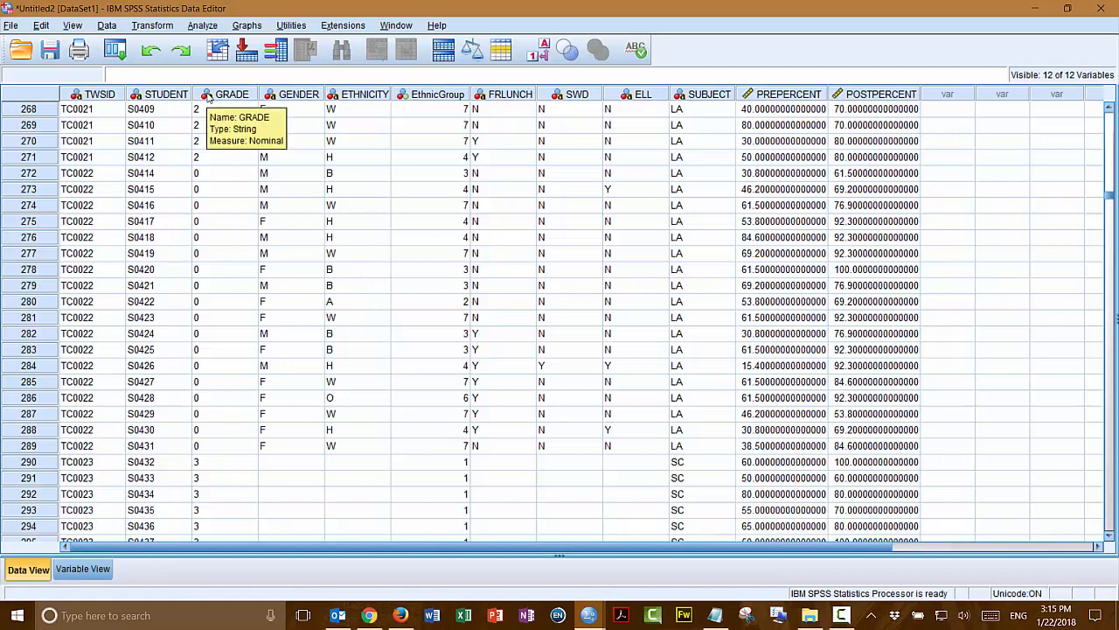
# Step: Change the GRADE variable's type to Numeric in its variable definition
pyautogui.click(83, 569)
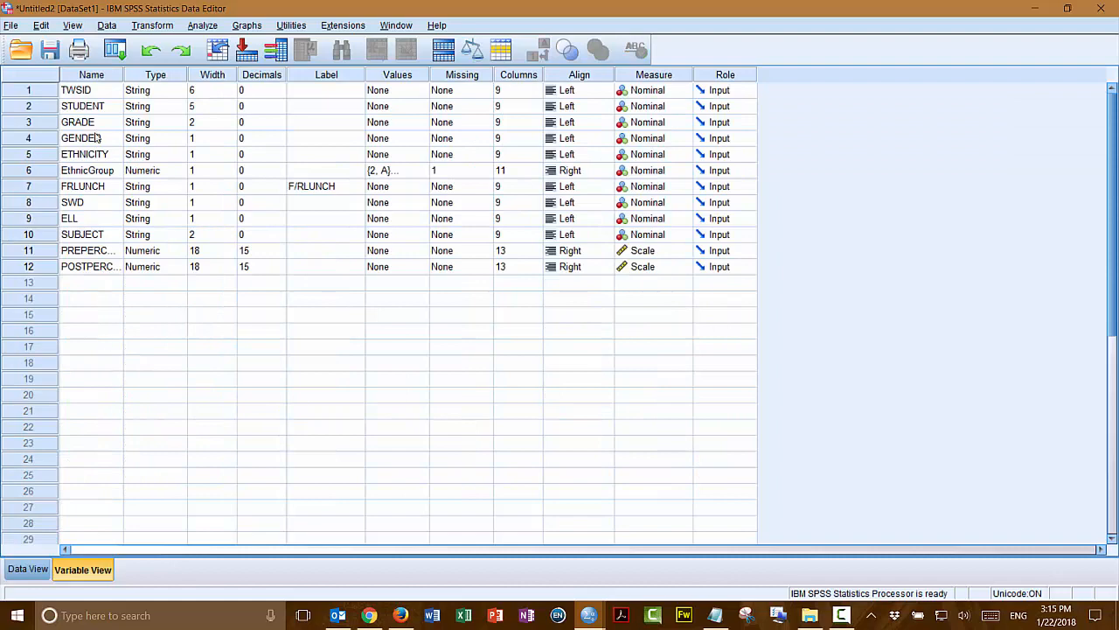
pyautogui.click(140, 122)
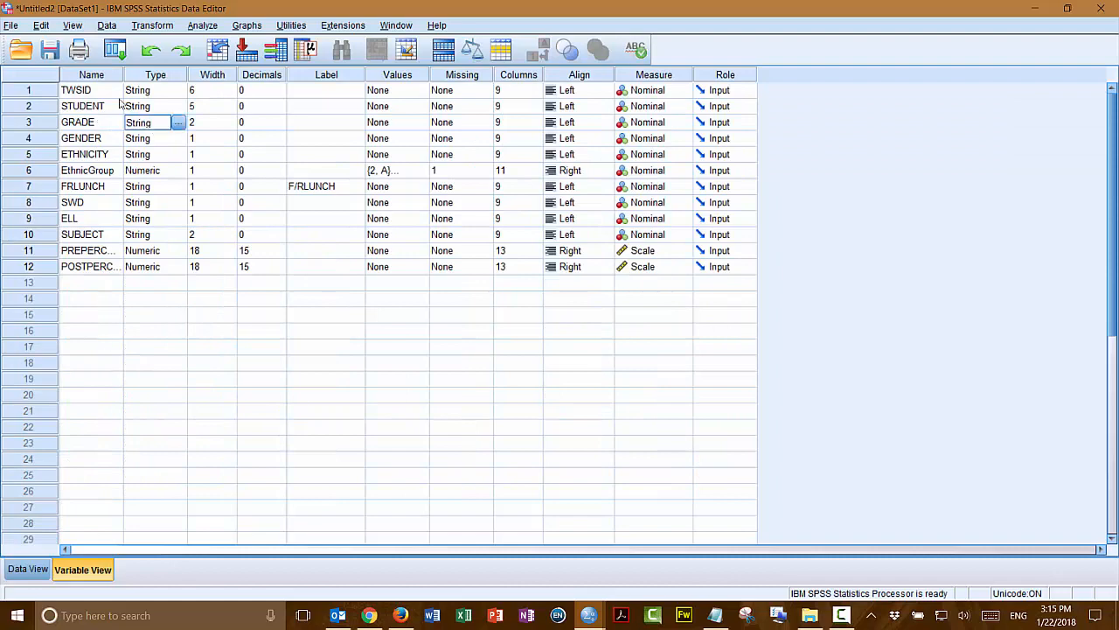
pyautogui.click(179, 122)
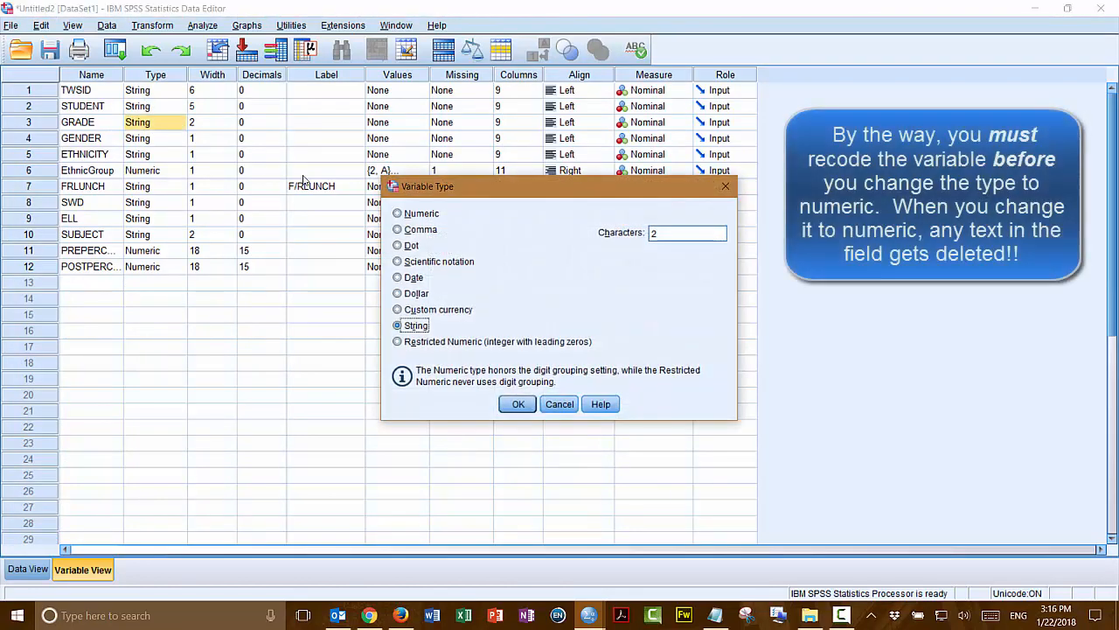
pyautogui.click(398, 213)
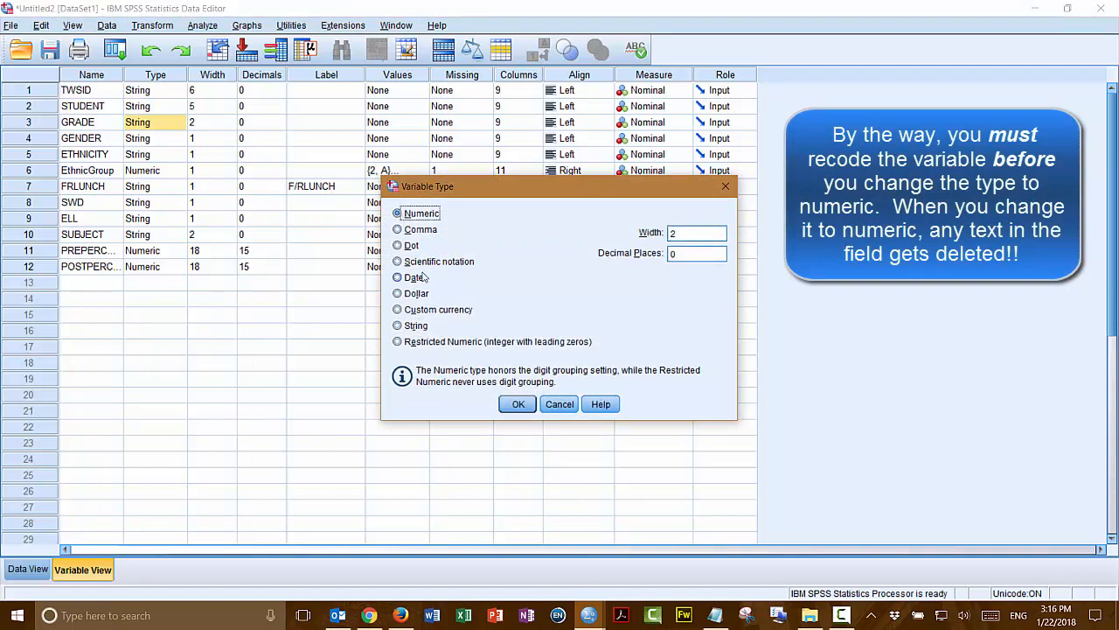
pyautogui.click(517, 403)
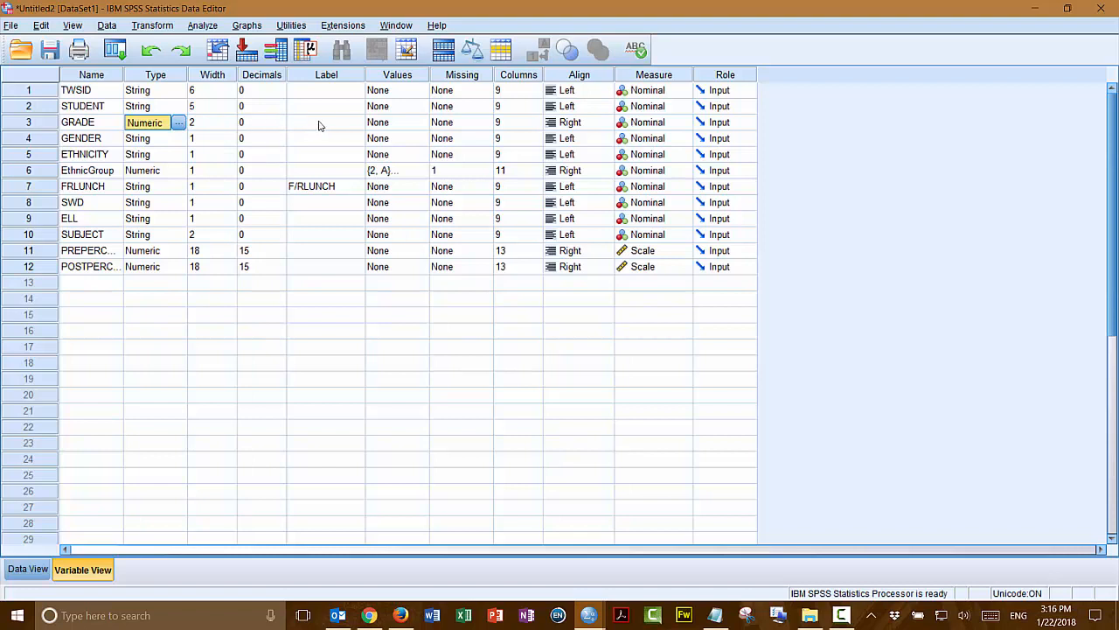
# Step: Open the value labels of the GRADE variable and add 0 = K and 1 = 1st
pyautogui.click(402, 127)
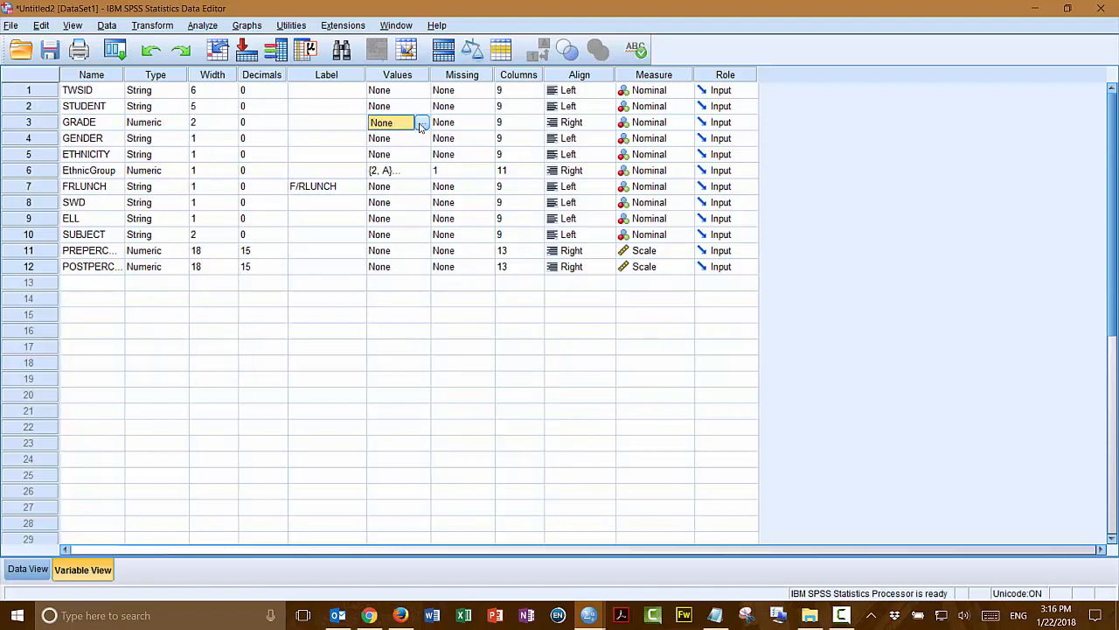
pyautogui.click(424, 123)
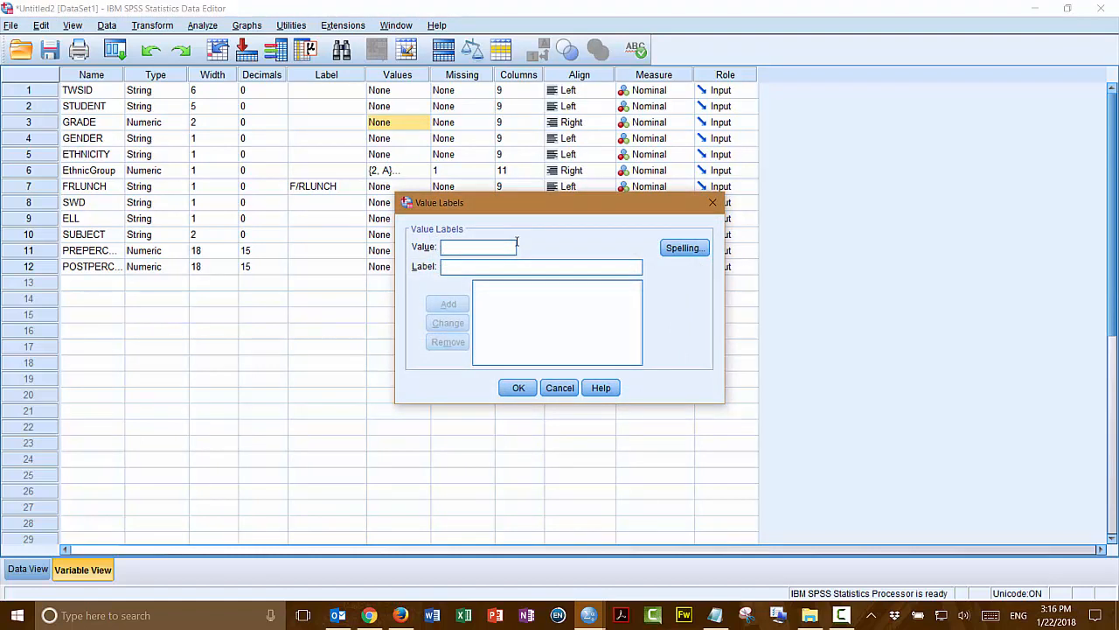
pyautogui.write('0')
pyautogui.press('Tab')
pyautogui.write('K')
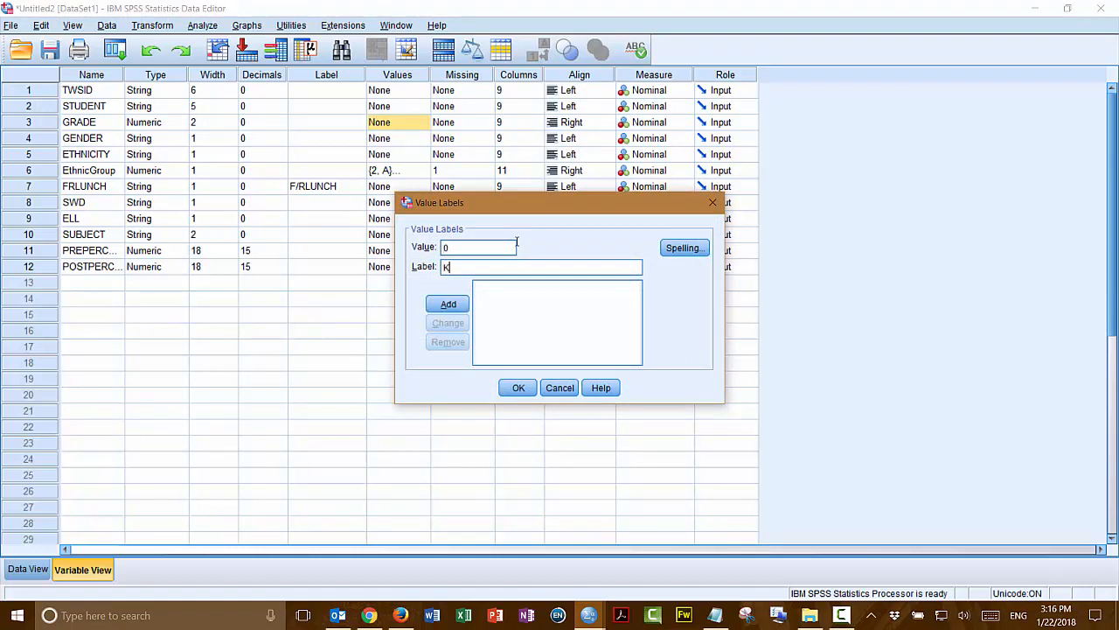
pyautogui.press('Return')
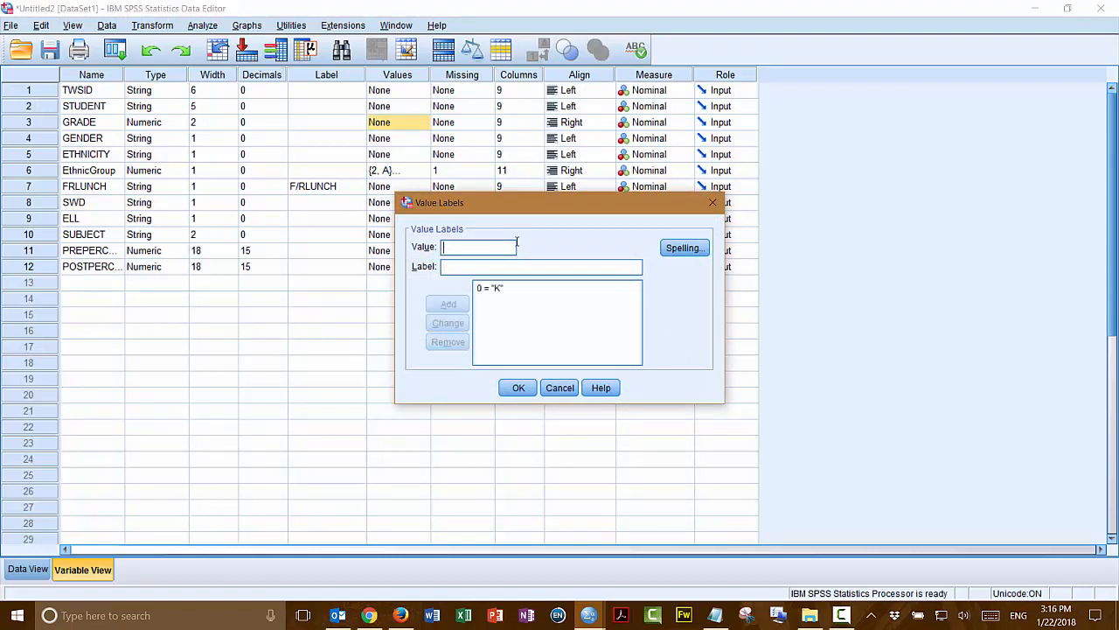
pyautogui.write('1')
pyautogui.write('1st')
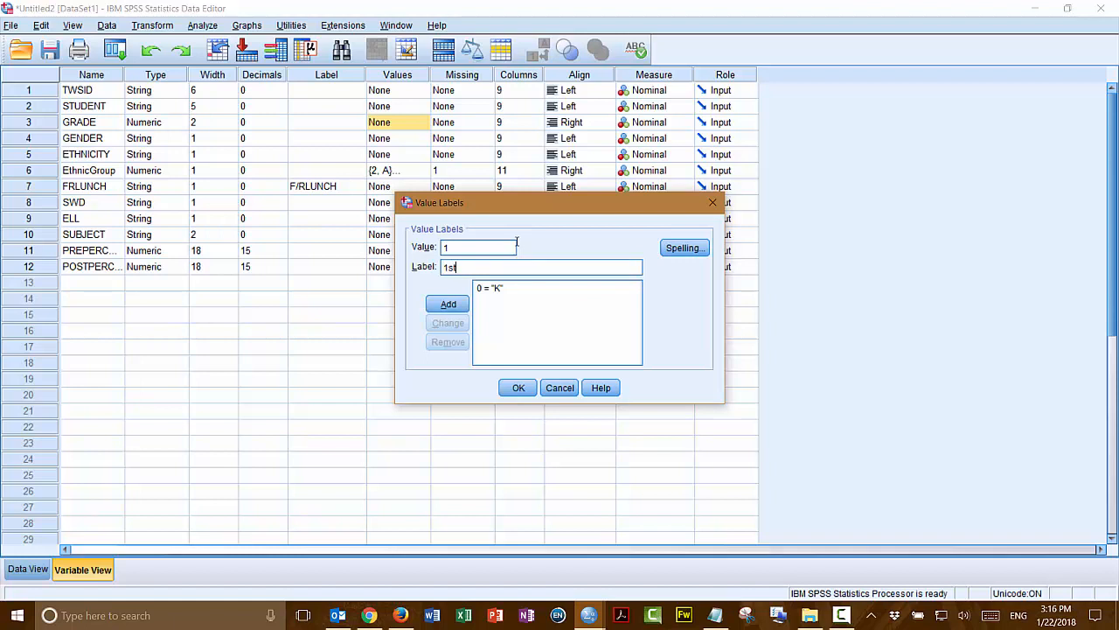
pyautogui.press('Return')
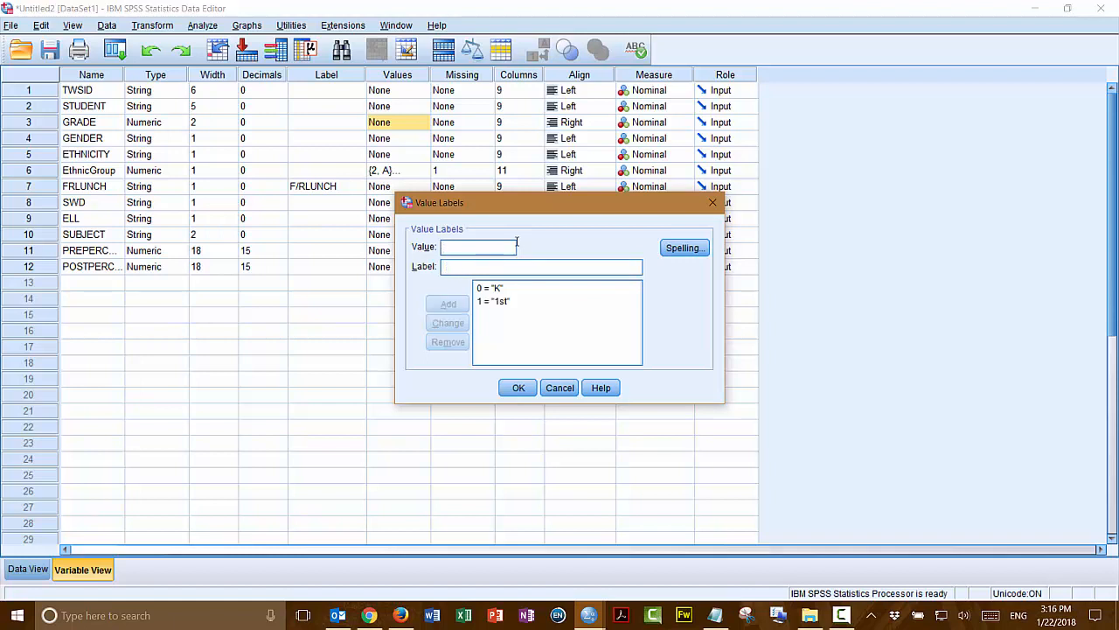
# Step: Add the GRADE value labels 2 = 2nd and 3 = 3rd
pyautogui.write('2')
pyautogui.write('2nd')
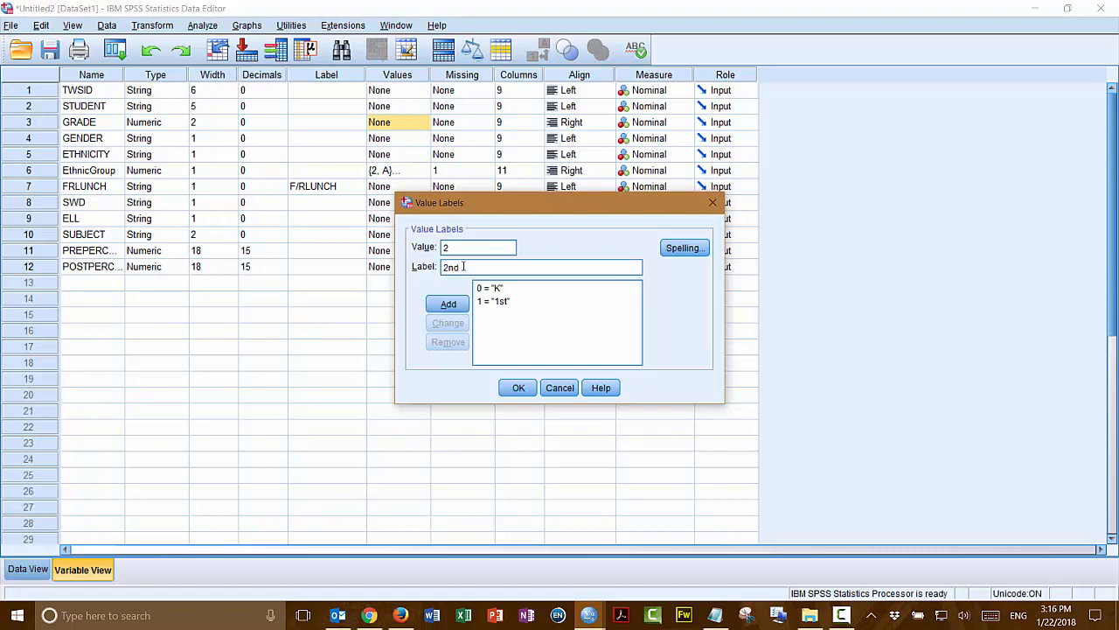
pyautogui.click(459, 306)
pyautogui.write('3')
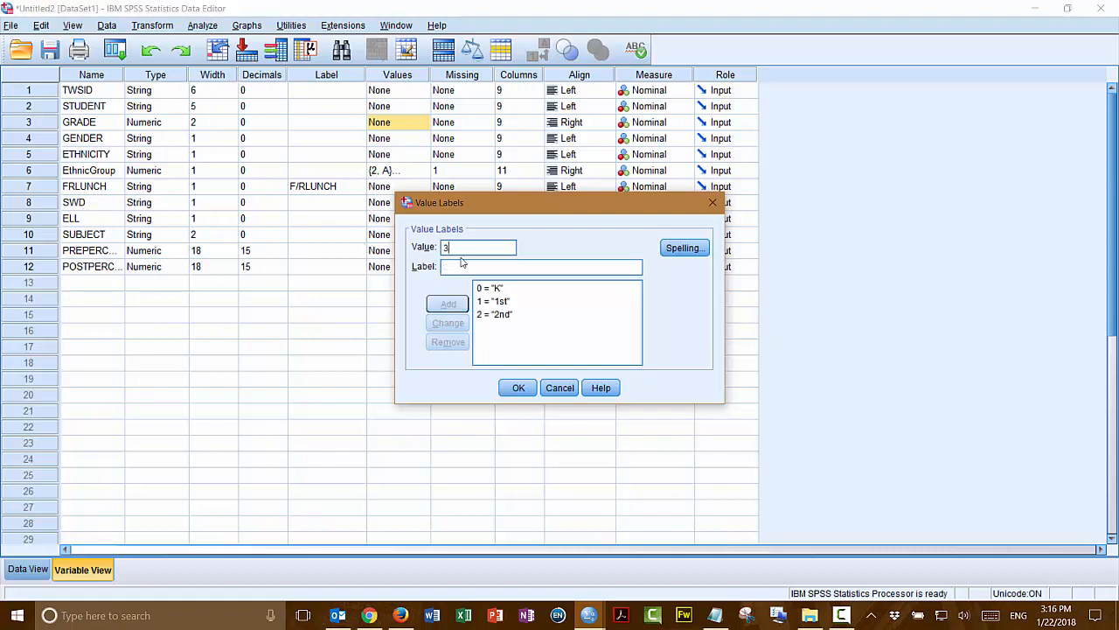
pyautogui.write(' = "3rd')
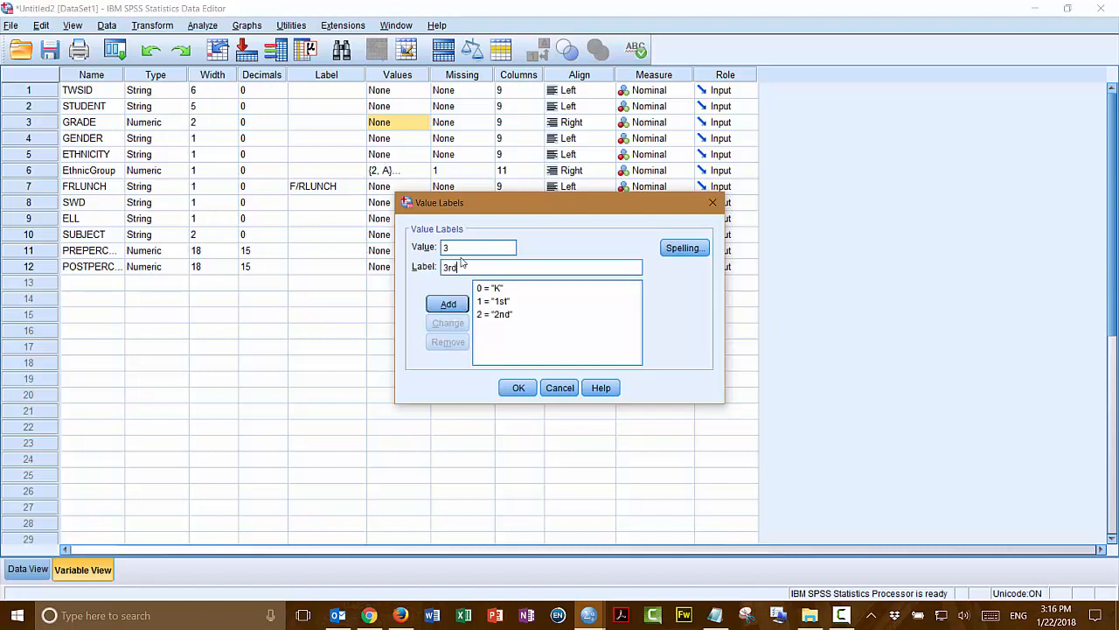
pyautogui.press('Return')
# Step: Add the GRADE value labels 4 = 4th and 5 = 5th, enter the value 6, and accept the labels
pyautogui.write('4 = "4th')
pyautogui.press('Return')
pyautogui.write('5')
pyautogui.press('Tab')
pyautogui.write('5th')
pyautogui.press('Return')
pyautogui.write('6')
pyautogui.press('Tab')
pyautogui.click(505, 385)
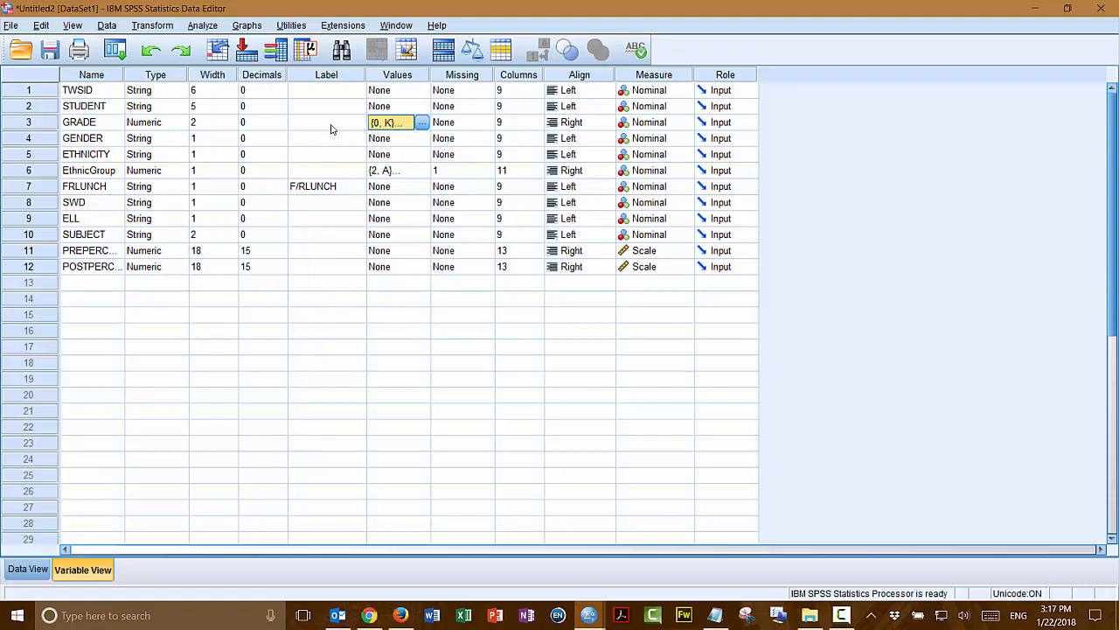
# Step: Return to the data and look through the GRADE column for rows with missing values
pyautogui.click(27, 570)
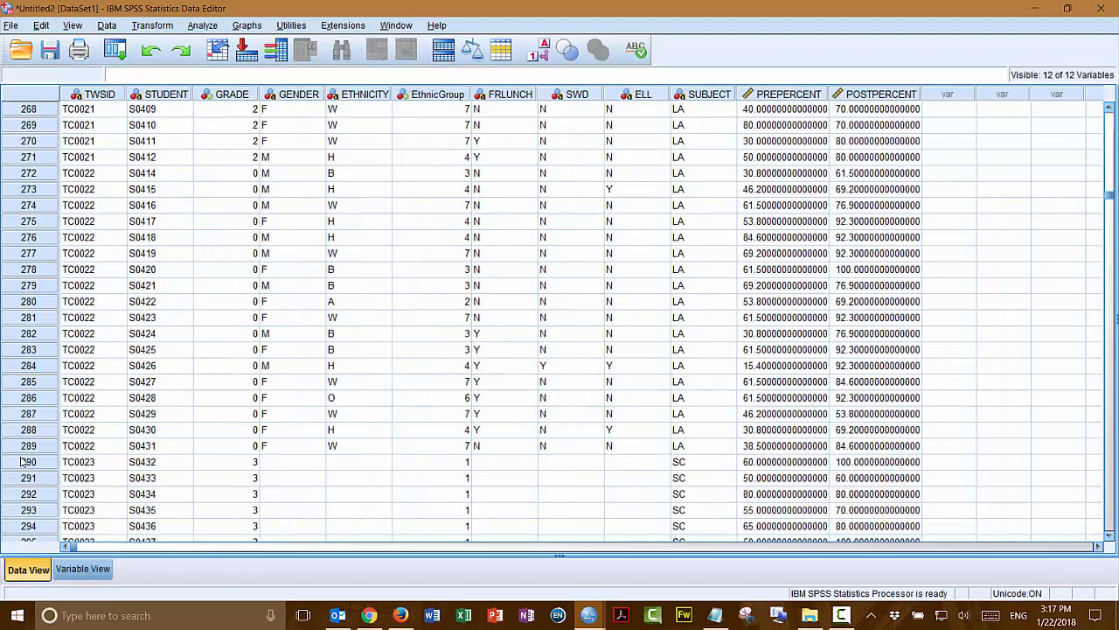
pyautogui.click(228, 317)
pyautogui.press('pagedown')
pyautogui.press('pagedown')
pyautogui.press('pagedown')
pyautogui.press('pagedown')
pyautogui.press('pagedown')
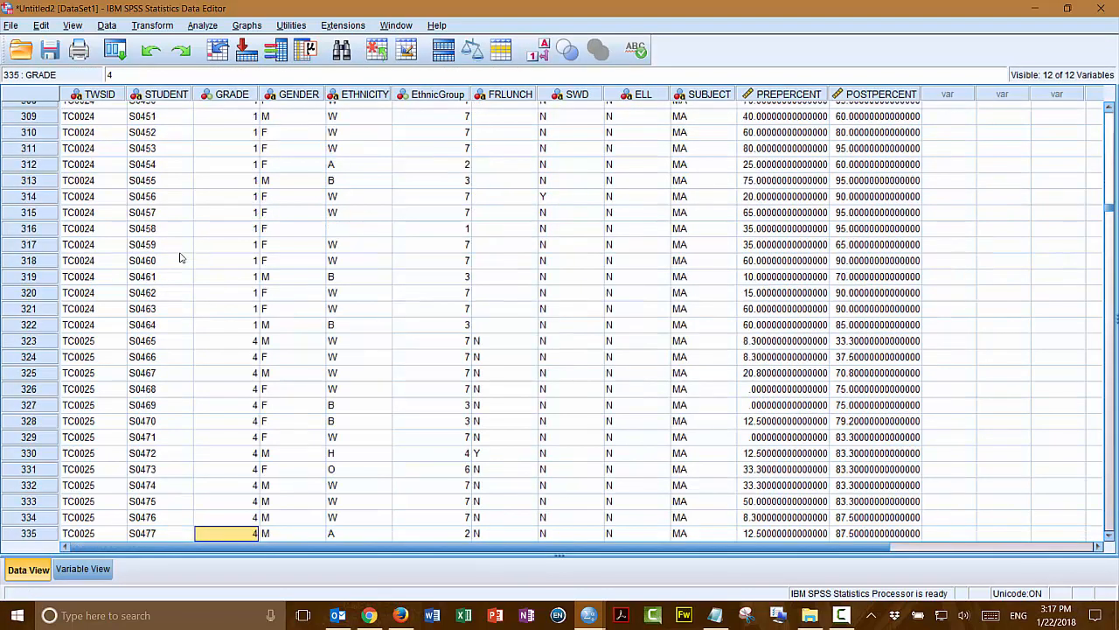
pyautogui.press('pagedown')
pyautogui.press('pagedown')
pyautogui.press('pagedown')
pyautogui.press('pagedown')
pyautogui.press('pagedown')
pyautogui.press('pagedown')
pyautogui.press('pagedown')
pyautogui.press('pagedown')
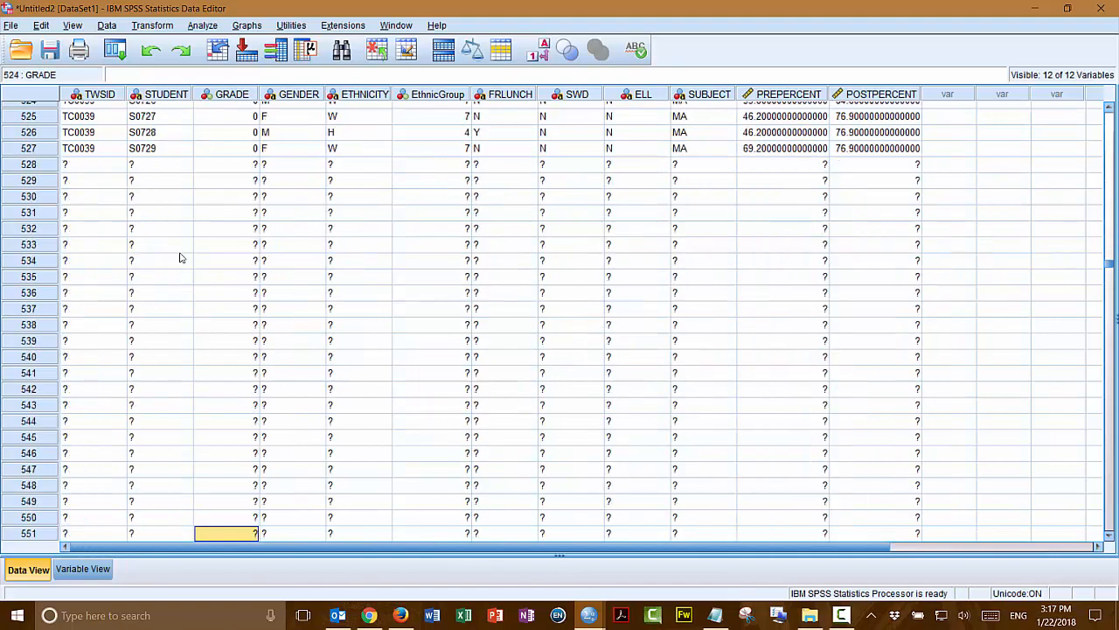
pyautogui.press('pageup')
pyautogui.press('pageup')
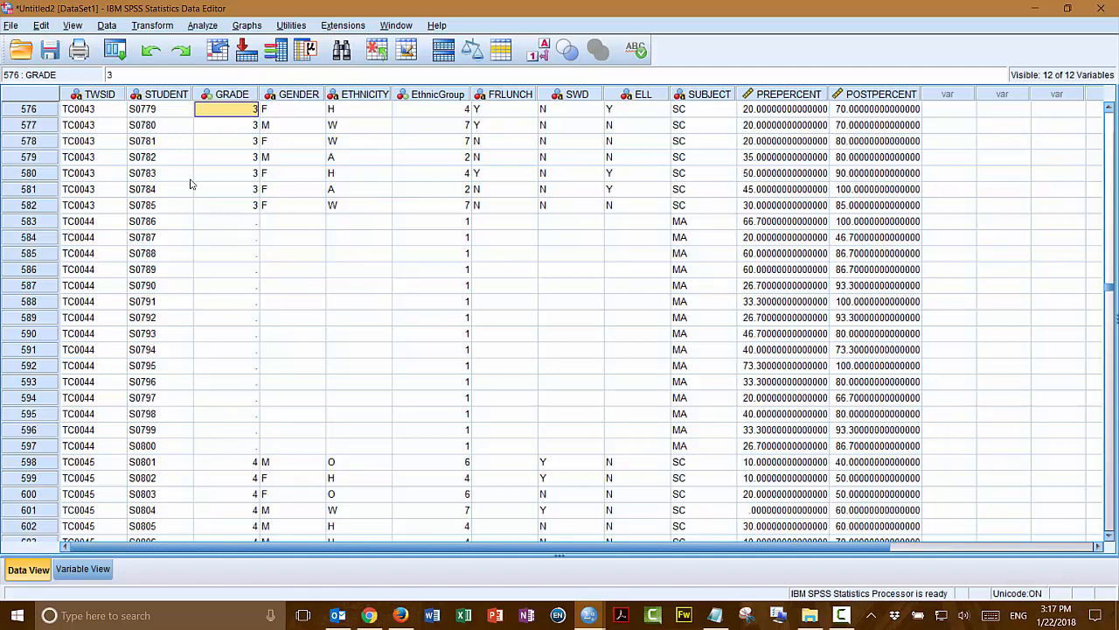
pyautogui.click(241, 227)
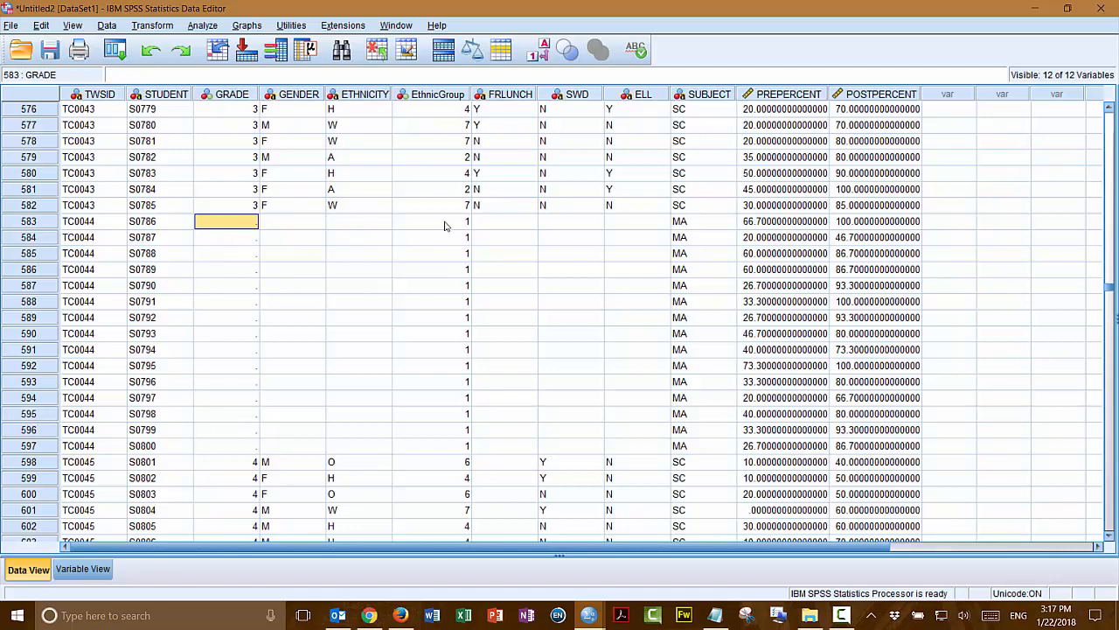
# Step: Display value labels instead of codes in the data and check the EthnicGroup cells in rows 583 to 597
pyautogui.moveTo(445, 225); pyautogui.dragTo(441, 448)
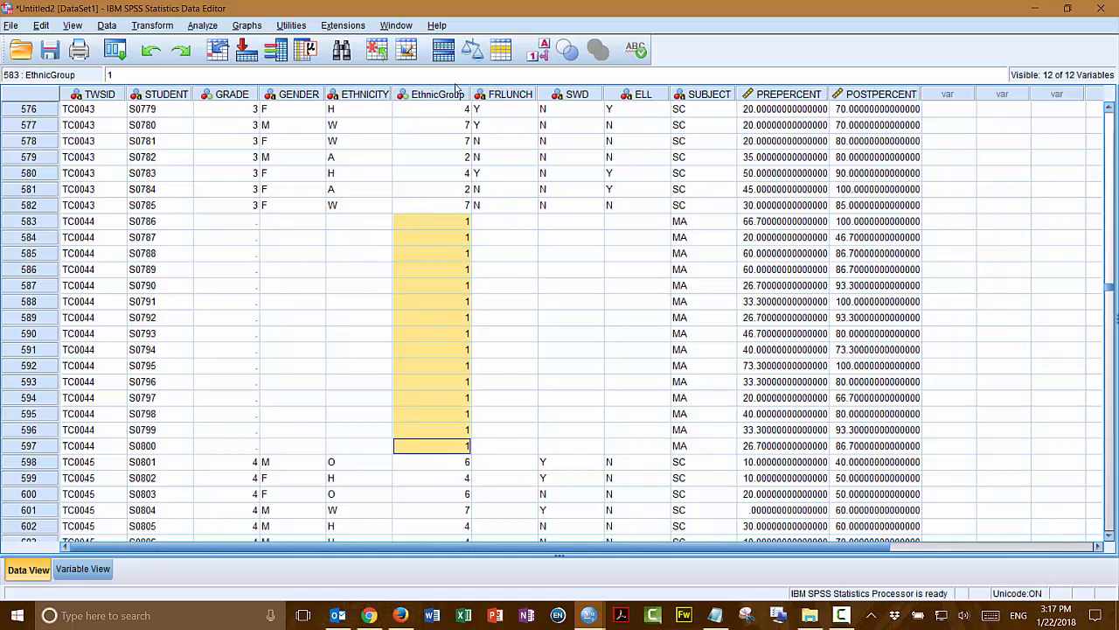
pyautogui.click(540, 54)
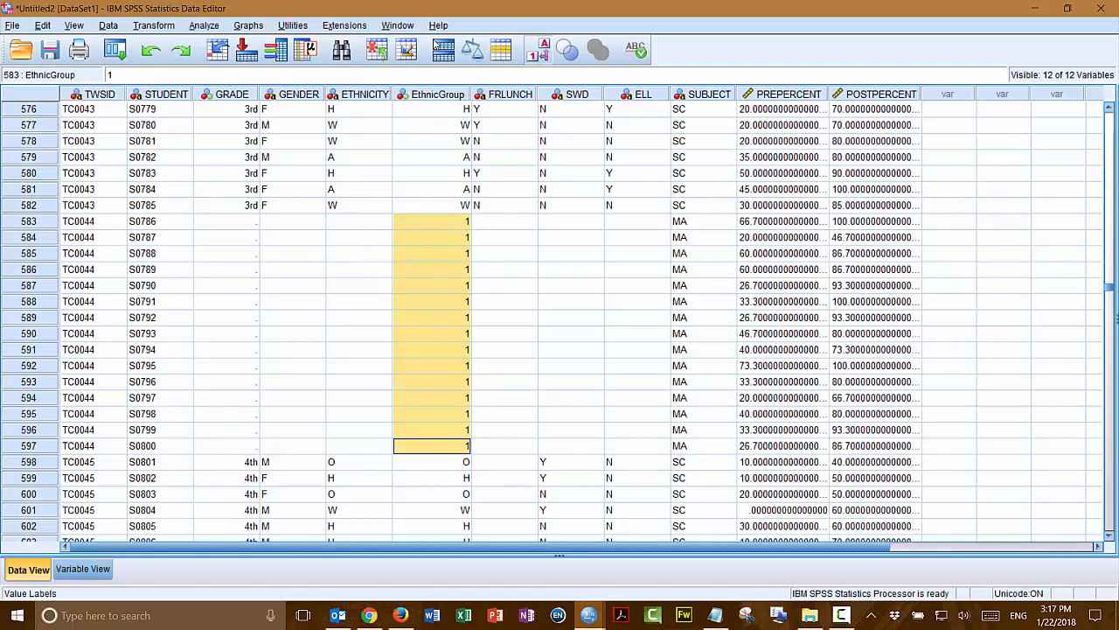
pyautogui.click(418, 302)
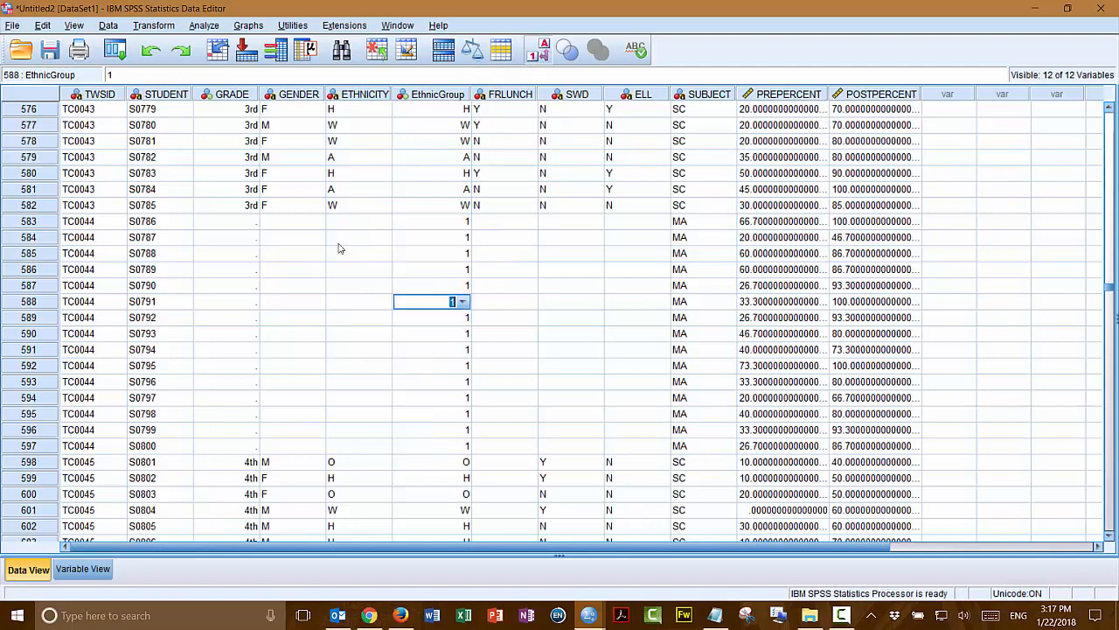
pyautogui.click(454, 336)
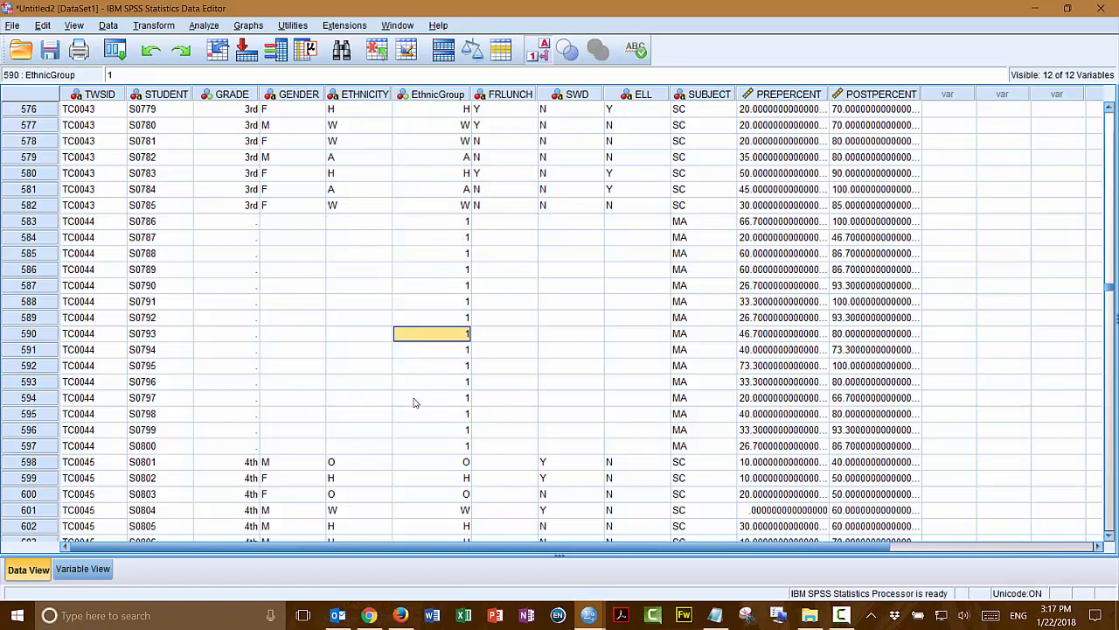
# Step: Add the value label 1 = "." to the EthnicGroup variable and return to the data
pyautogui.click(83, 570)
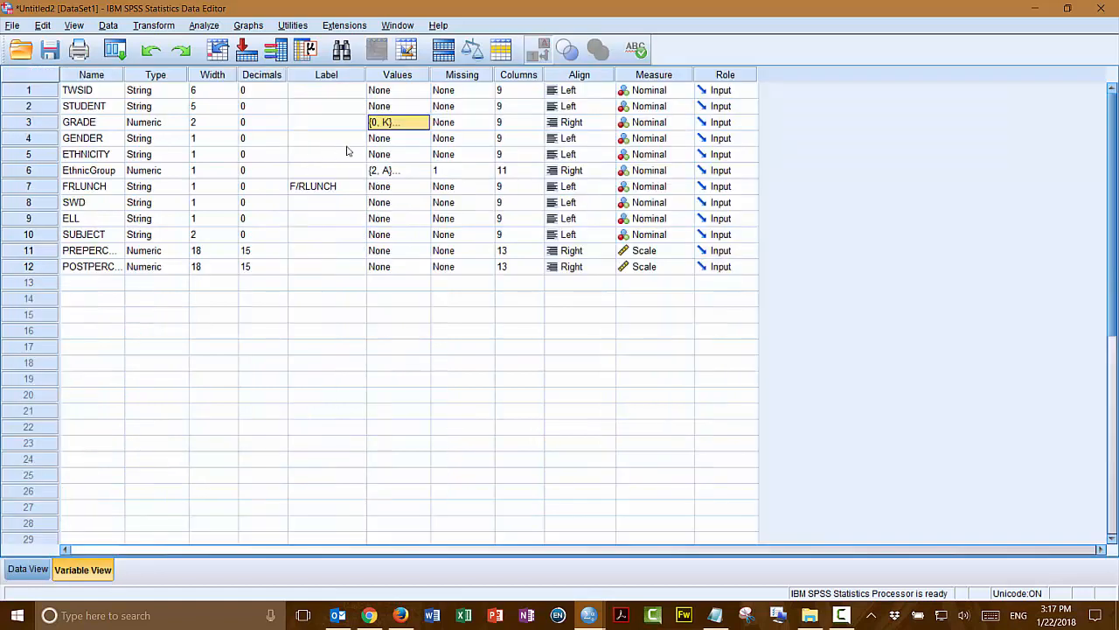
pyautogui.click(419, 173)
pyautogui.click(423, 172)
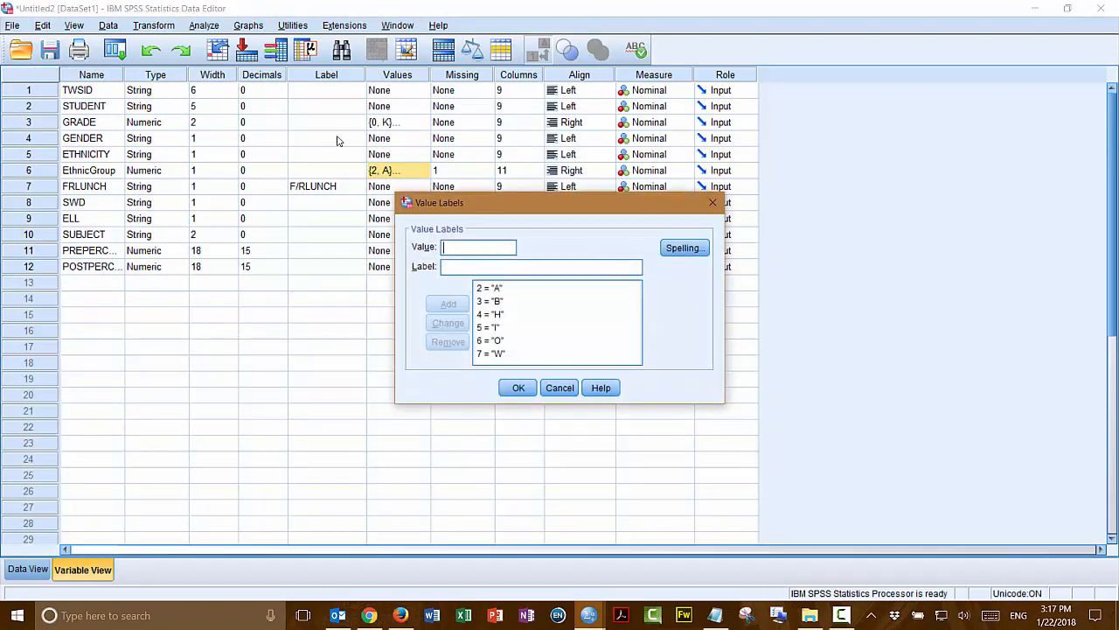
pyautogui.write('1 = ".')
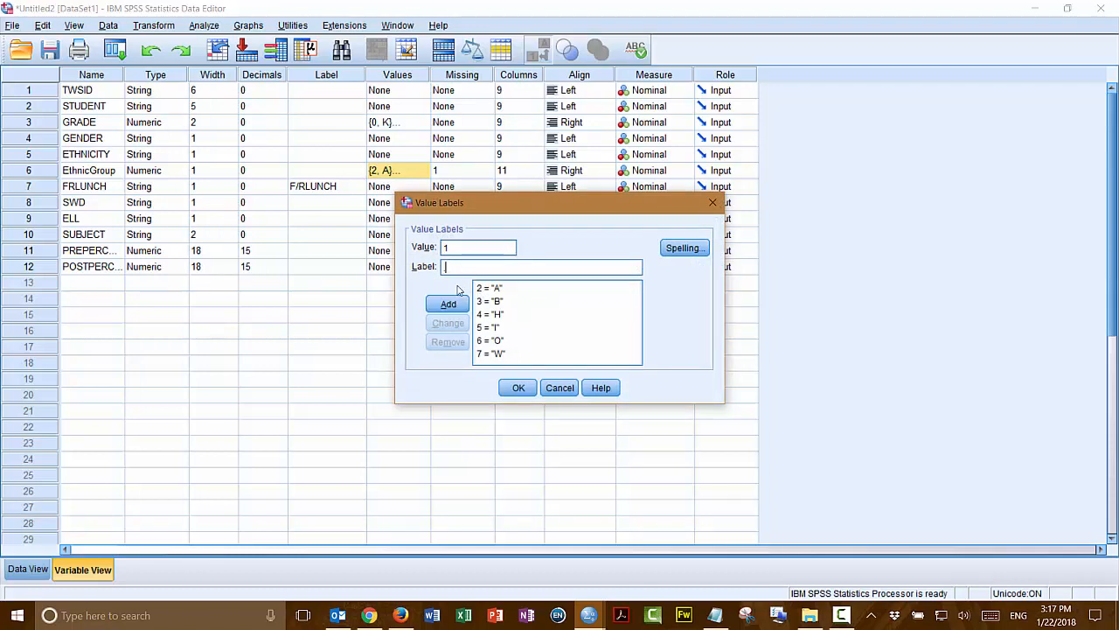
pyautogui.click(447, 304)
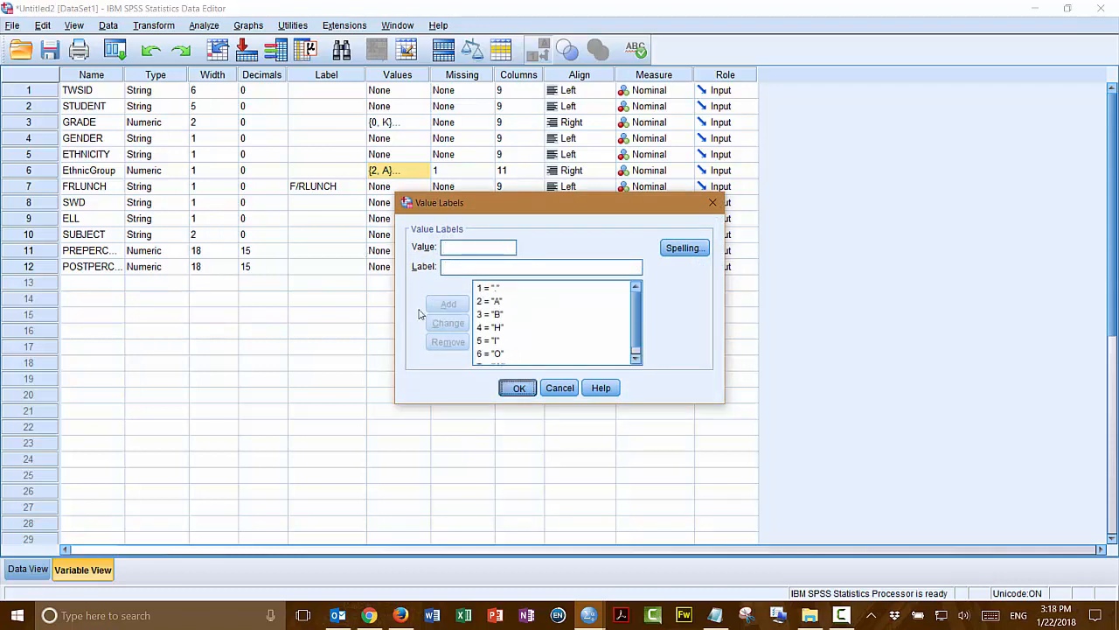
pyautogui.click(525, 387)
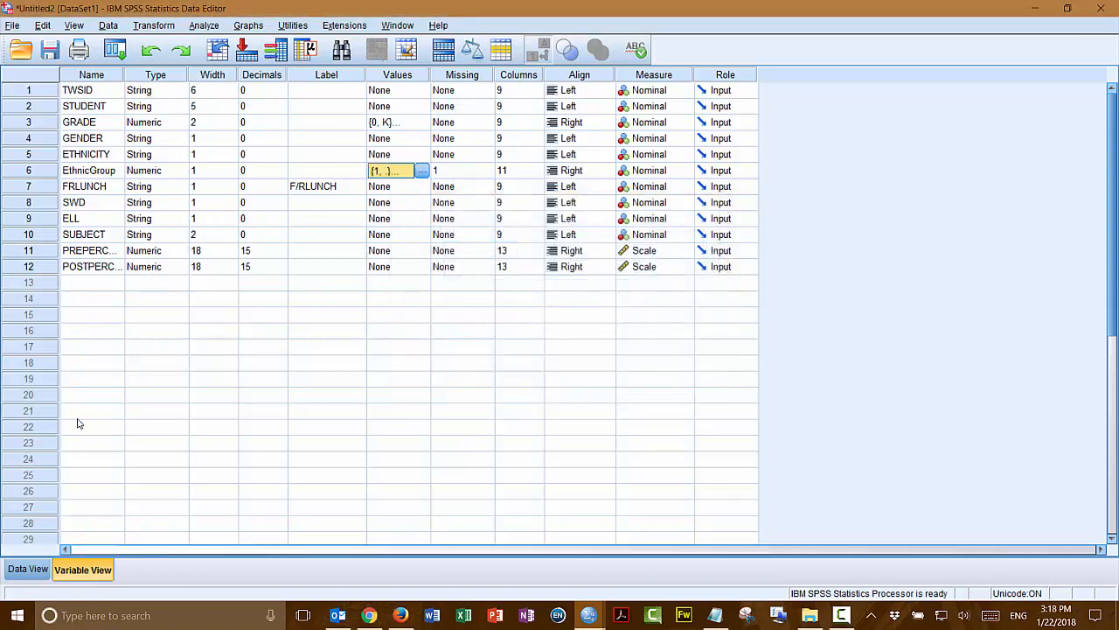
pyautogui.click(28, 570)
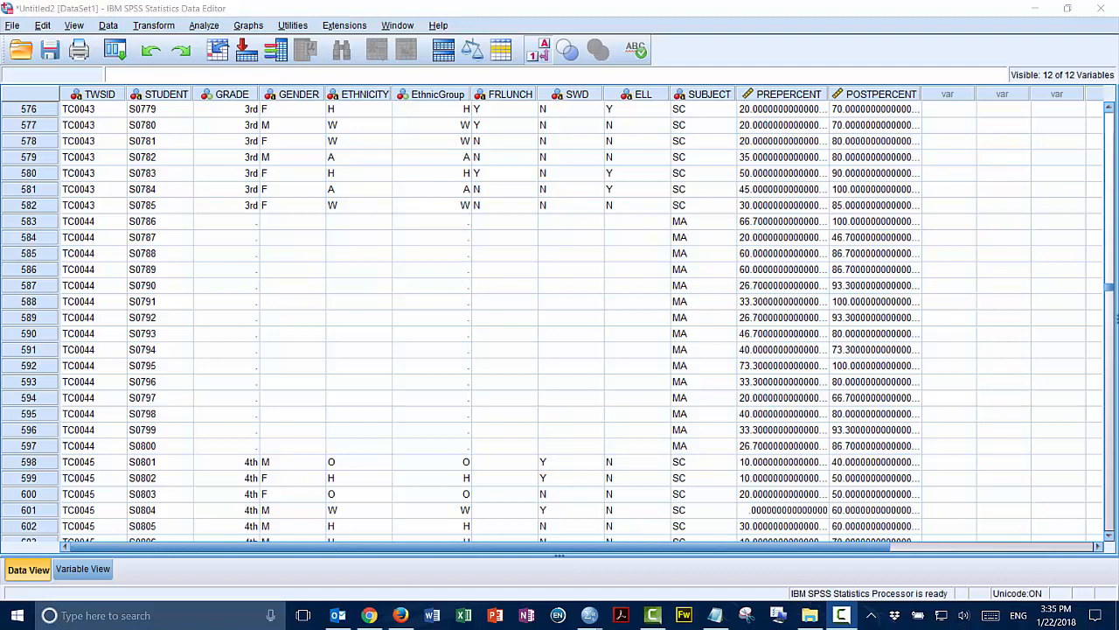
# Step: Set the decimals of the PREPERCENT and POSTPERCENT variables to 1 in their variable definitions
pyautogui.click(83, 569)
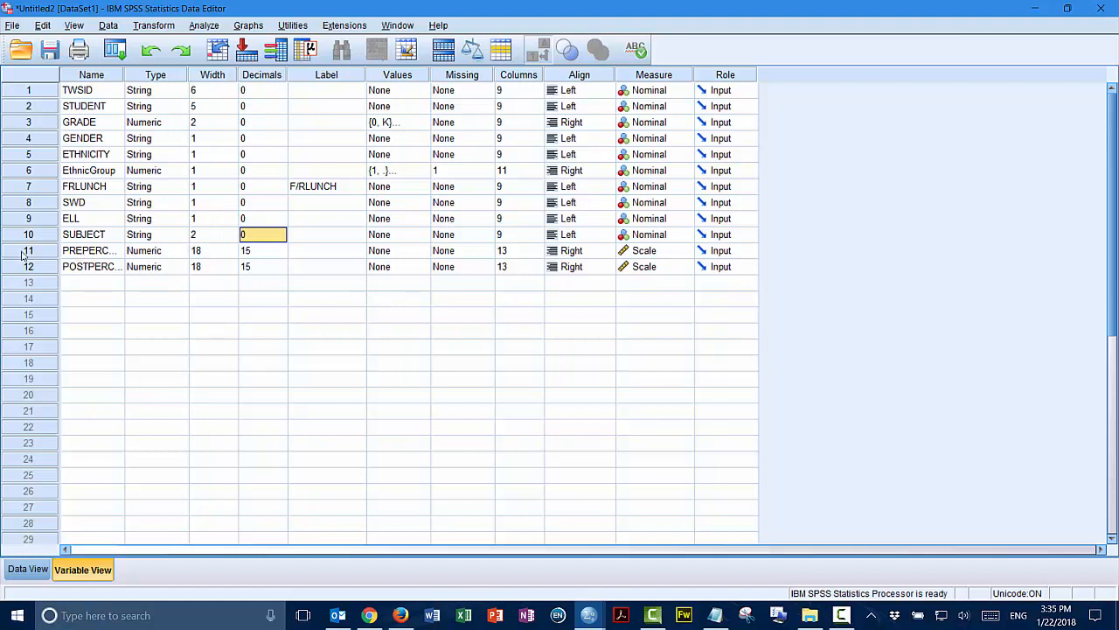
pyautogui.moveTo(26, 252); pyautogui.dragTo(27, 266)
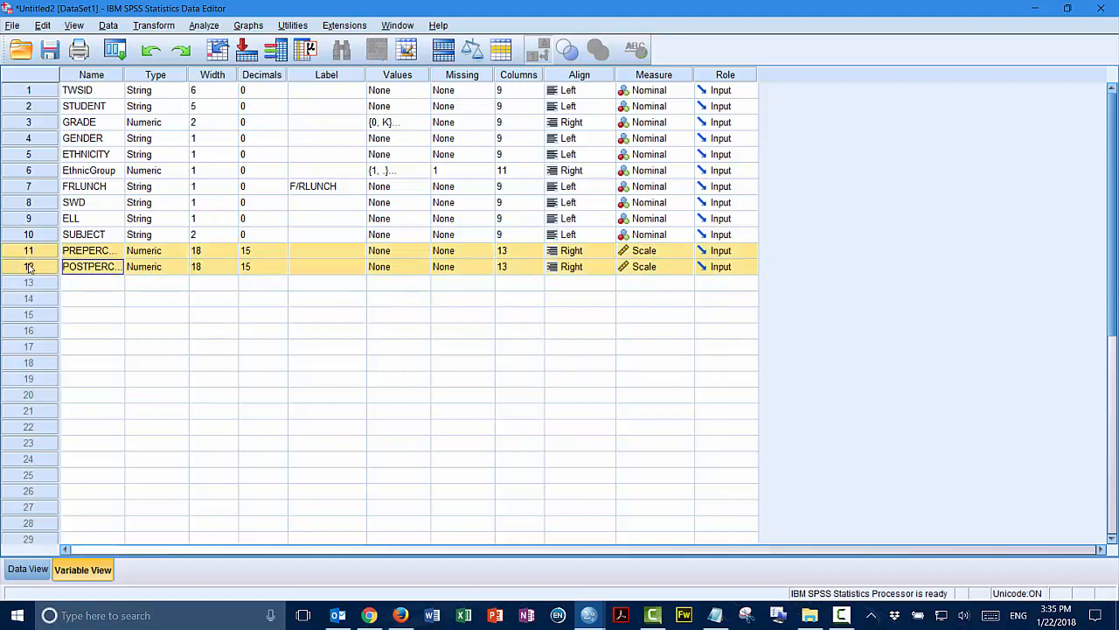
pyautogui.click(247, 253)
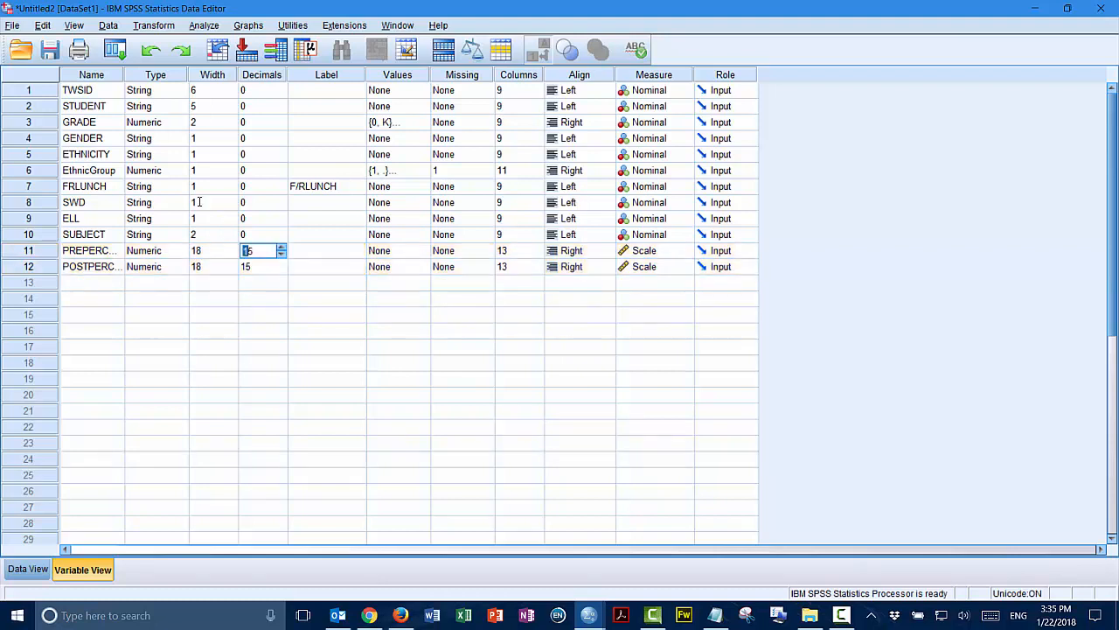
pyautogui.moveTo(242, 251); pyautogui.dragTo(274, 252)
pyautogui.write('1')
pyautogui.press('Return')
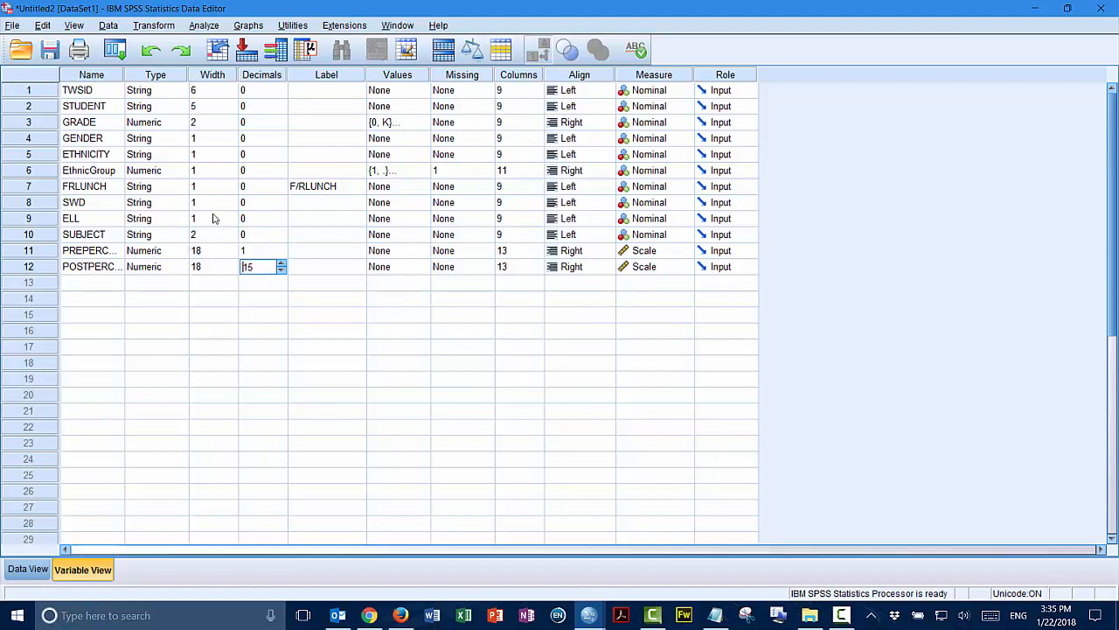
pyautogui.write('1')
# Step: Set the width of the PREPERCENT and POSTPERCENT variables to 6
pyautogui.click(212, 253)
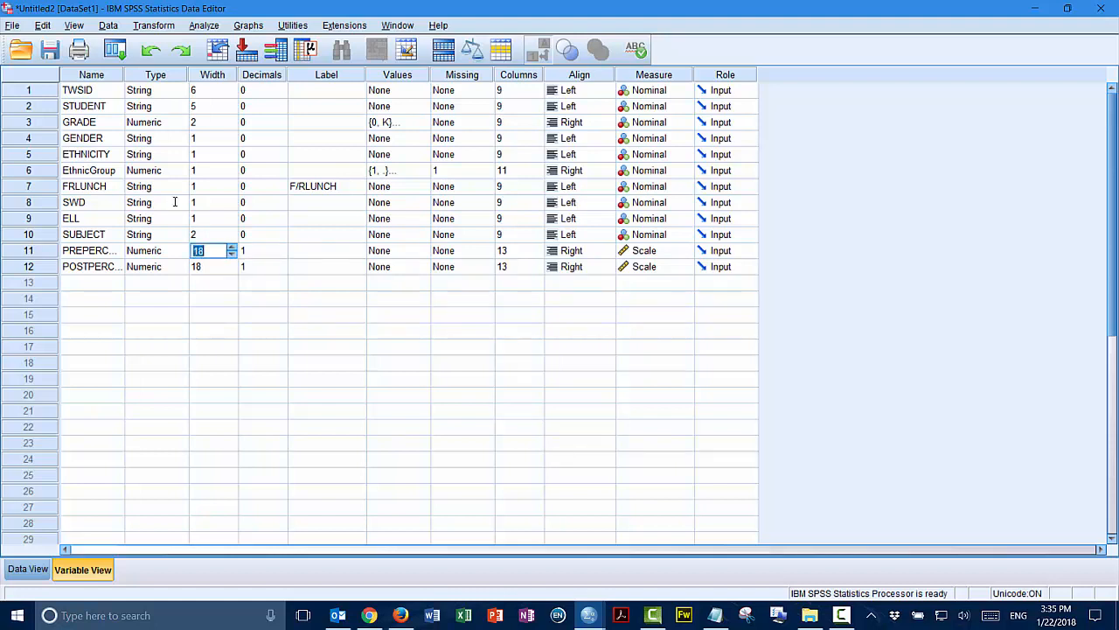
pyautogui.write('6')
pyautogui.press('Return')
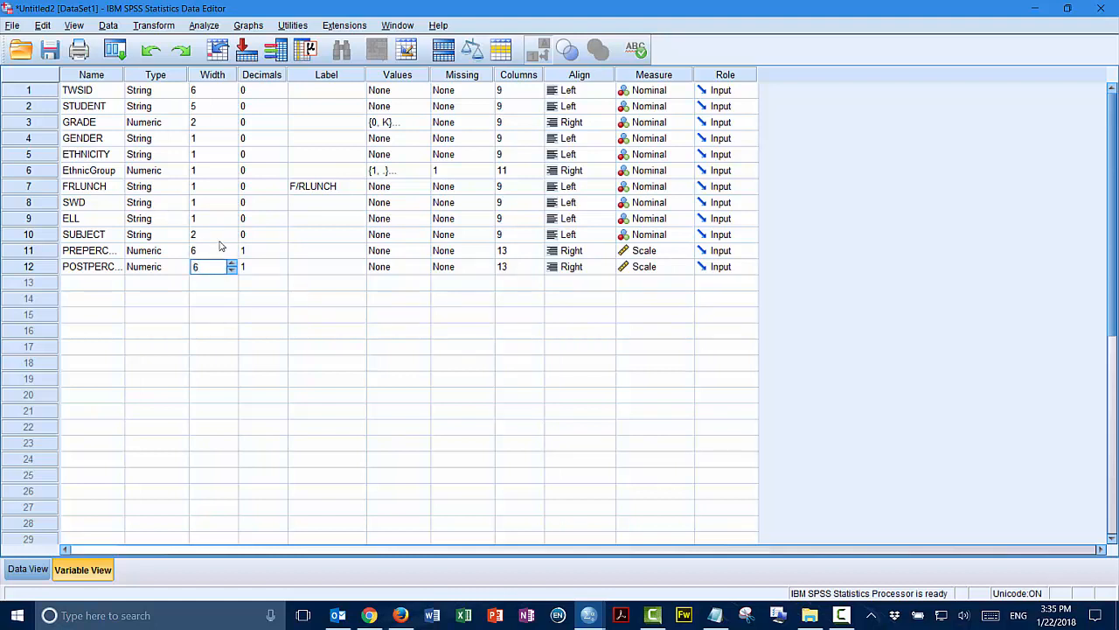
pyautogui.click(151, 235)
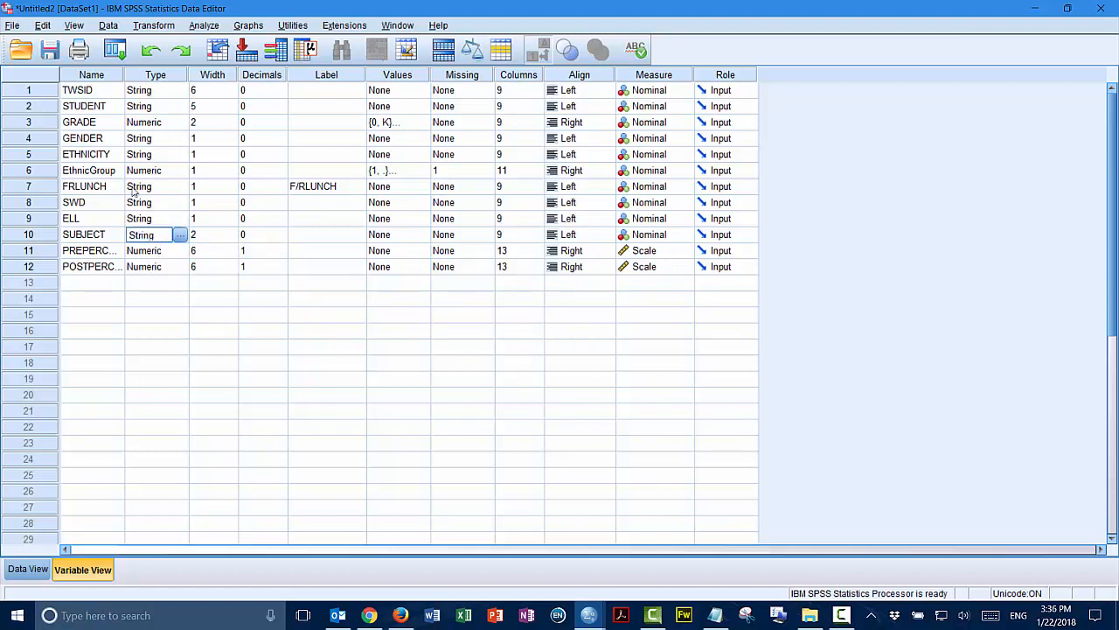
# Step: Select the GENDER, ETHNICITY, FRLUNCH, SWD, ELL and SUBJECT columns together in the data
pyautogui.click(27, 570)
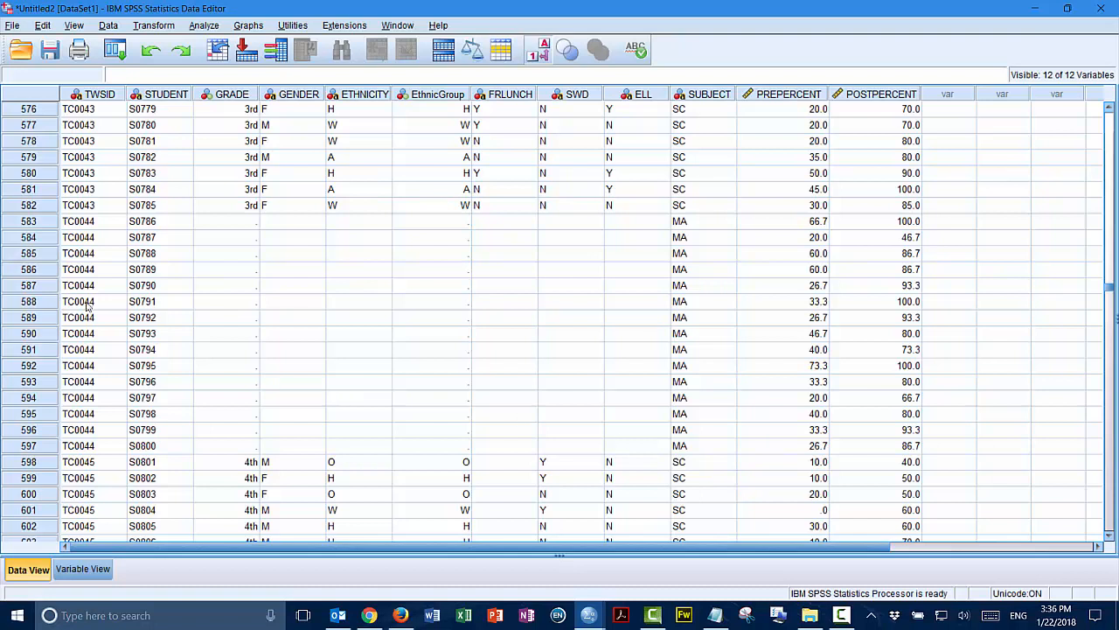
pyautogui.click(297, 95)
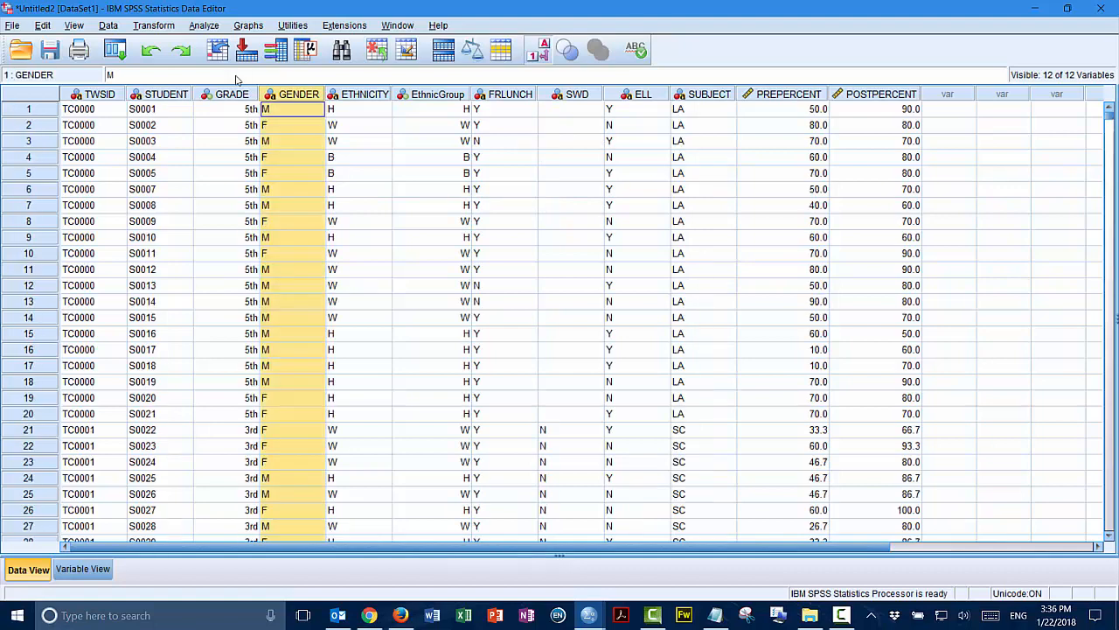
pyautogui.keyDown('shift'); pyautogui.click(364, 94); pyautogui.keyUp('shift')
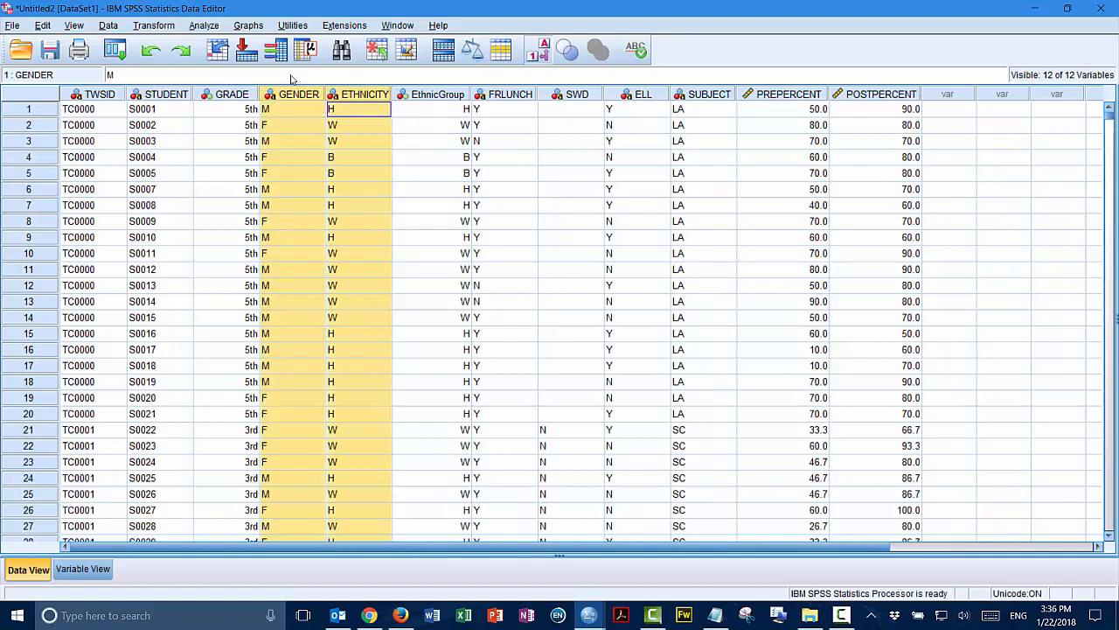
pyautogui.keyDown('ctrl'); pyautogui.click(508, 95); pyautogui.keyUp('ctrl')
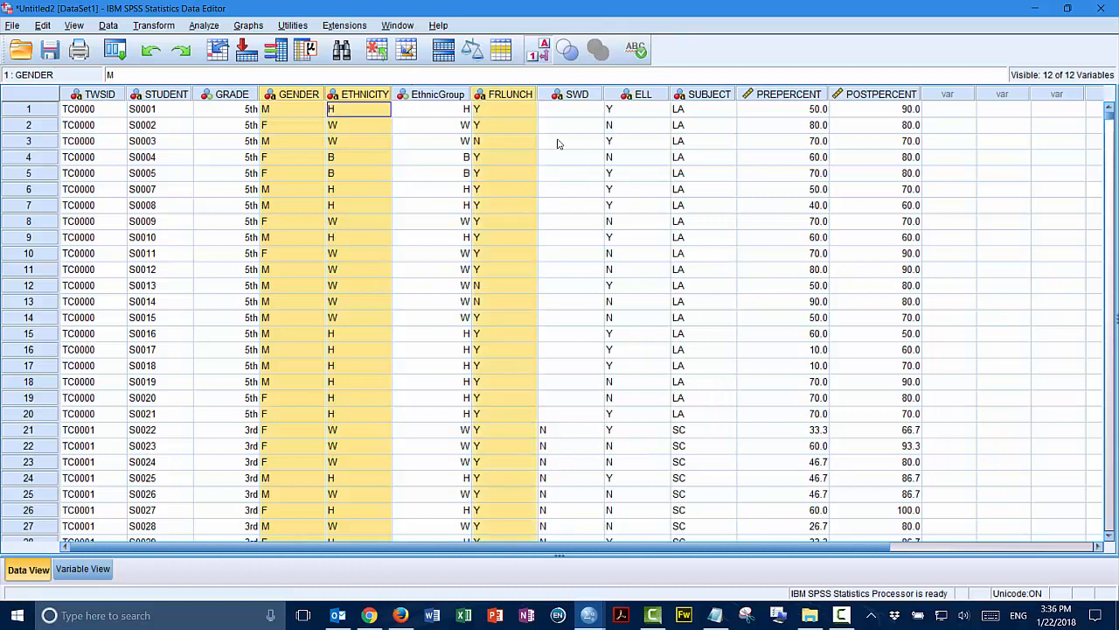
pyautogui.keyDown('ctrl'); pyautogui.click(574, 96); pyautogui.keyUp('ctrl')
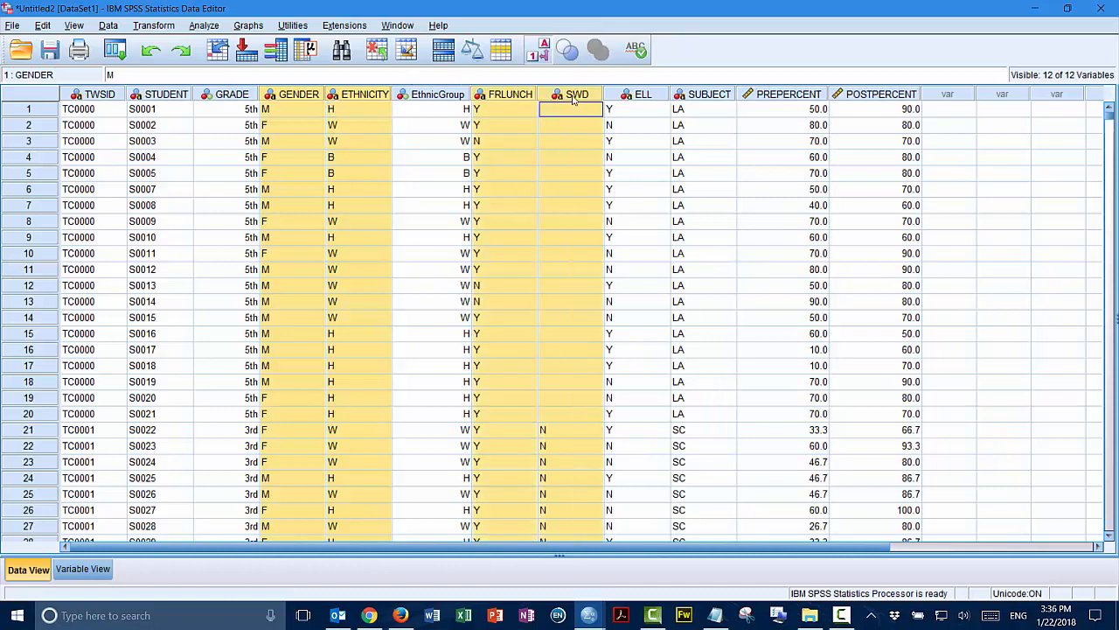
pyautogui.keyDown('ctrl'); pyautogui.click(661, 96); pyautogui.keyUp('ctrl')
pyautogui.keyDown('ctrl'); pyautogui.click(722, 96); pyautogui.keyUp('ctrl')
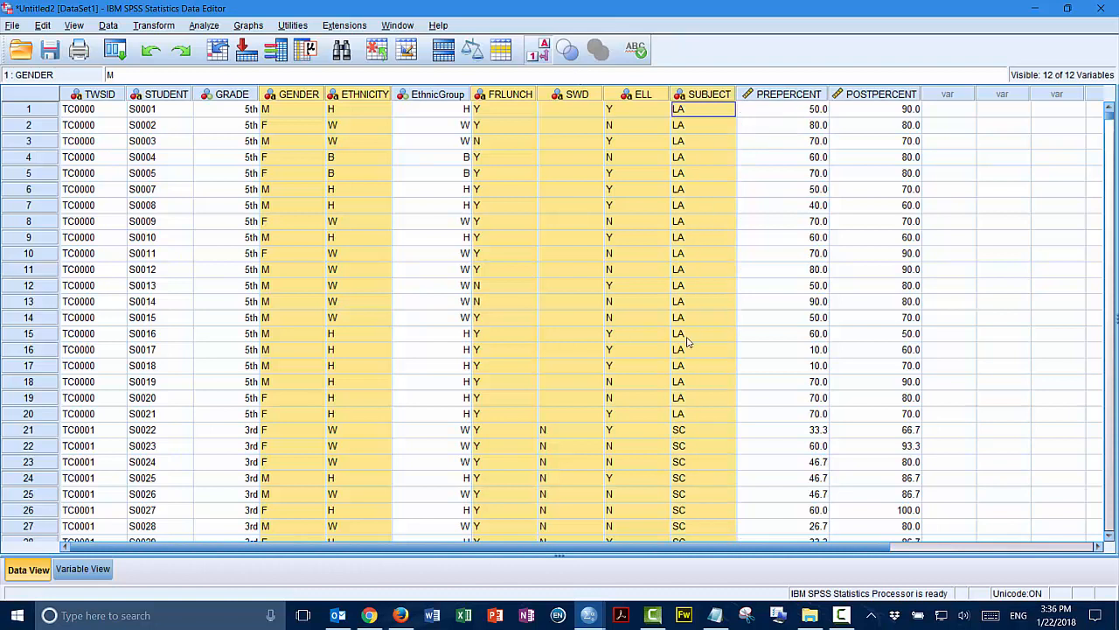